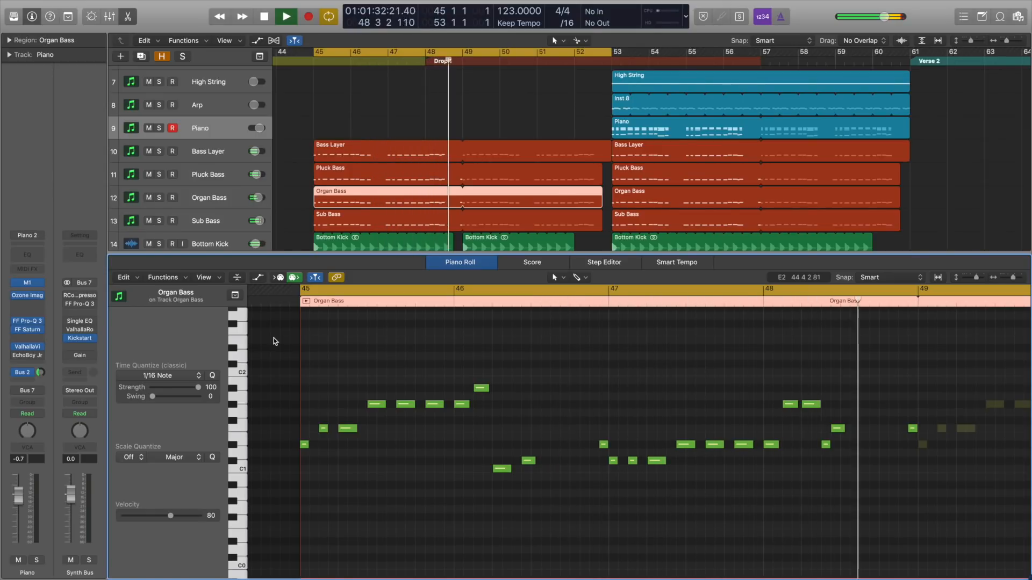
- Stop playback, close the Piano Roll, and listen to the Organ Bass track soloed
{"action": "key", "text": "space"}
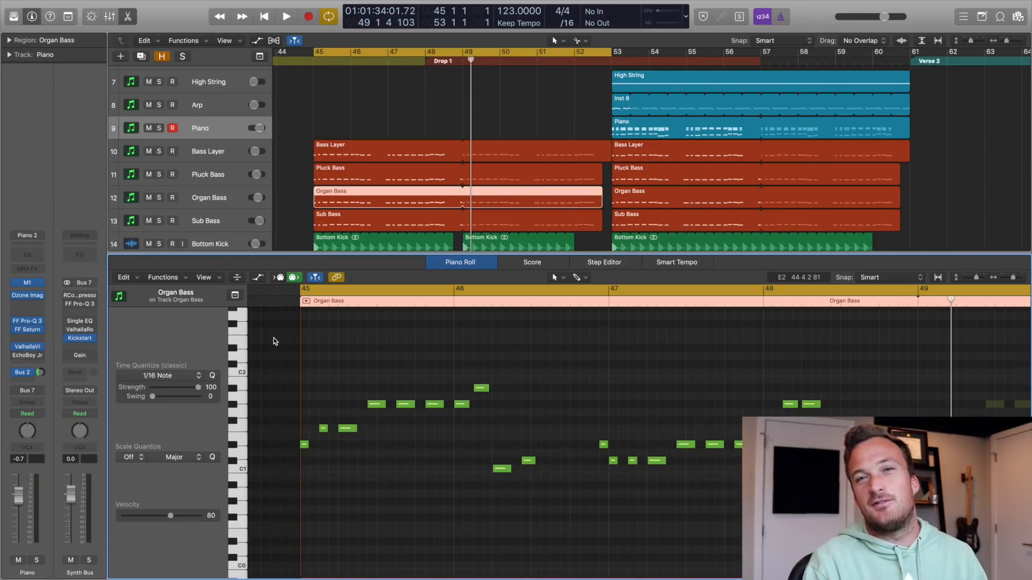
{"action": "key", "text": "p"}
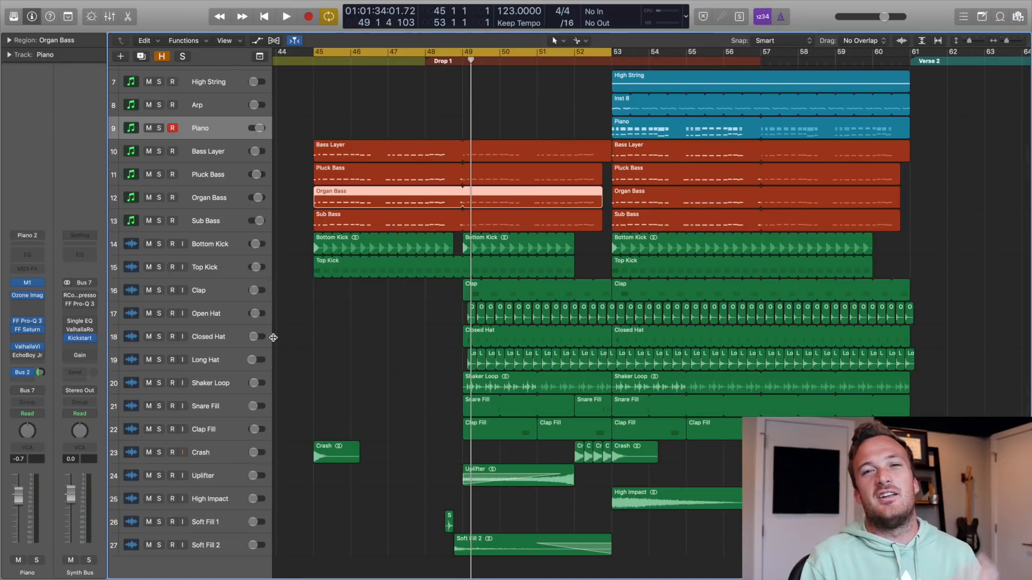
{"action": "left_click", "coordinate": [302, 197]}
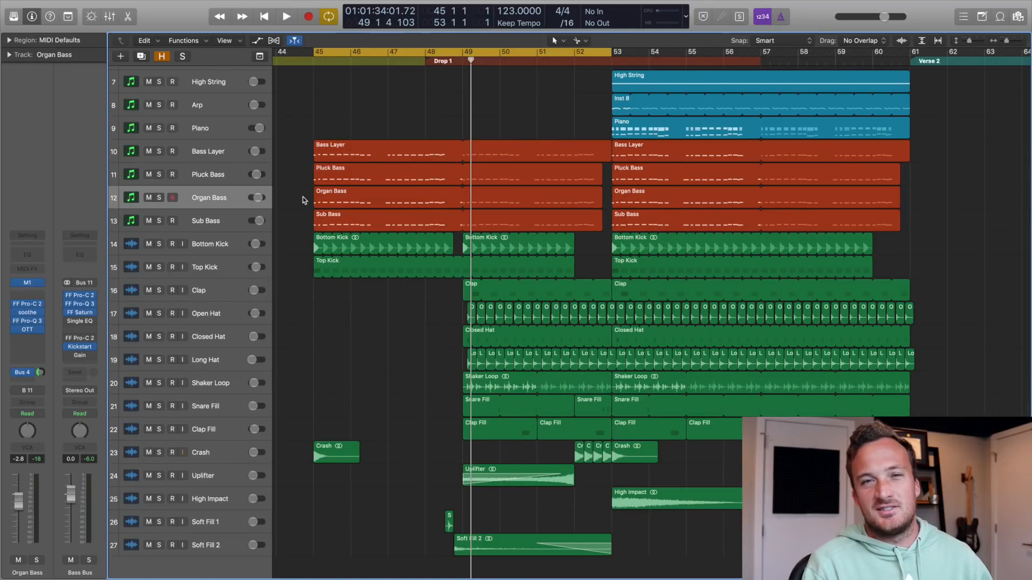
{"action": "left_click", "coordinate": [160, 197]}
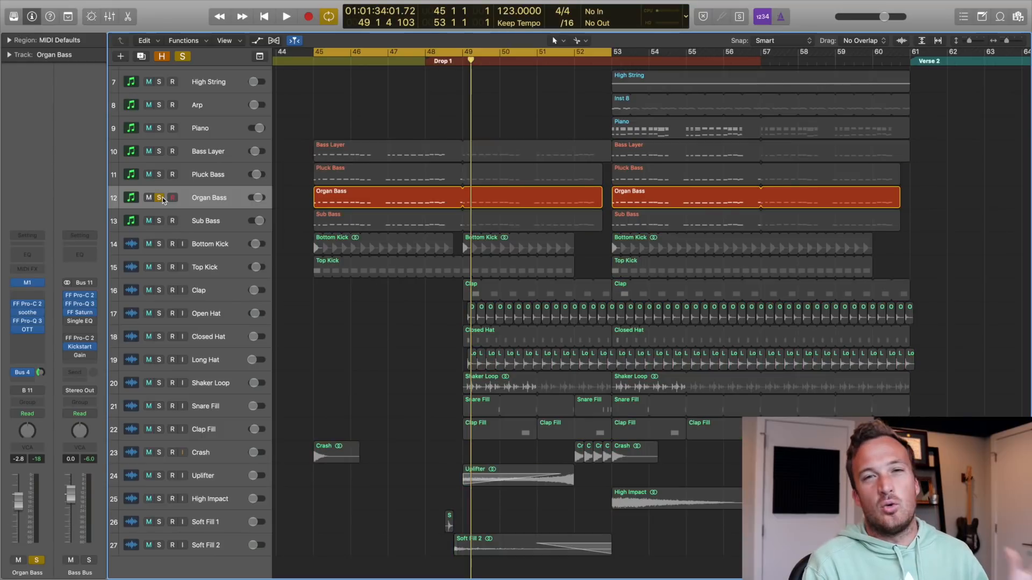
{"action": "key", "text": "space"}
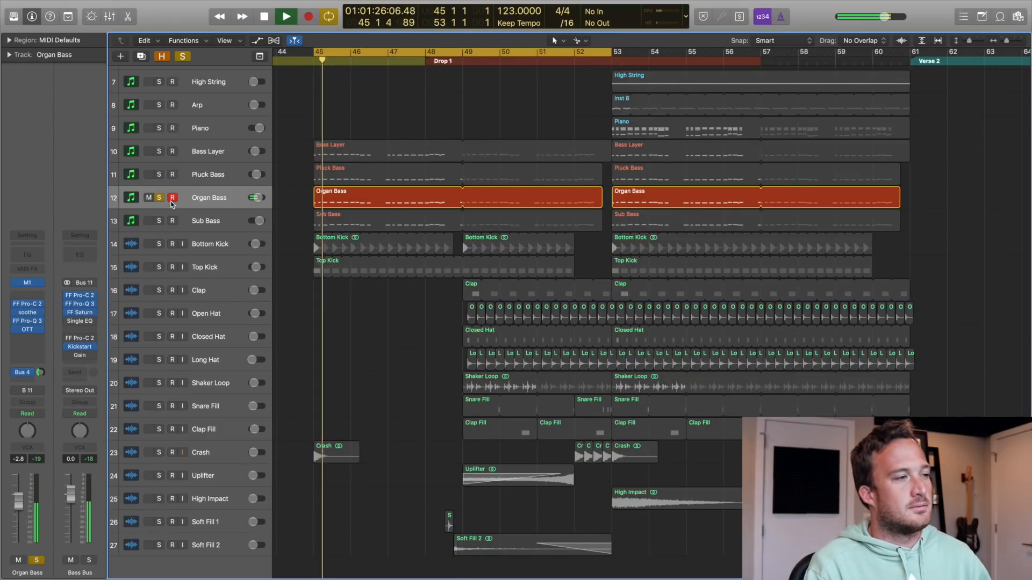
- Examine the Easy page of the Organ Bass track's M1 instrument, then close it, stop playback and unsolo the track
{"action": "left_click", "coordinate": [37, 282]}
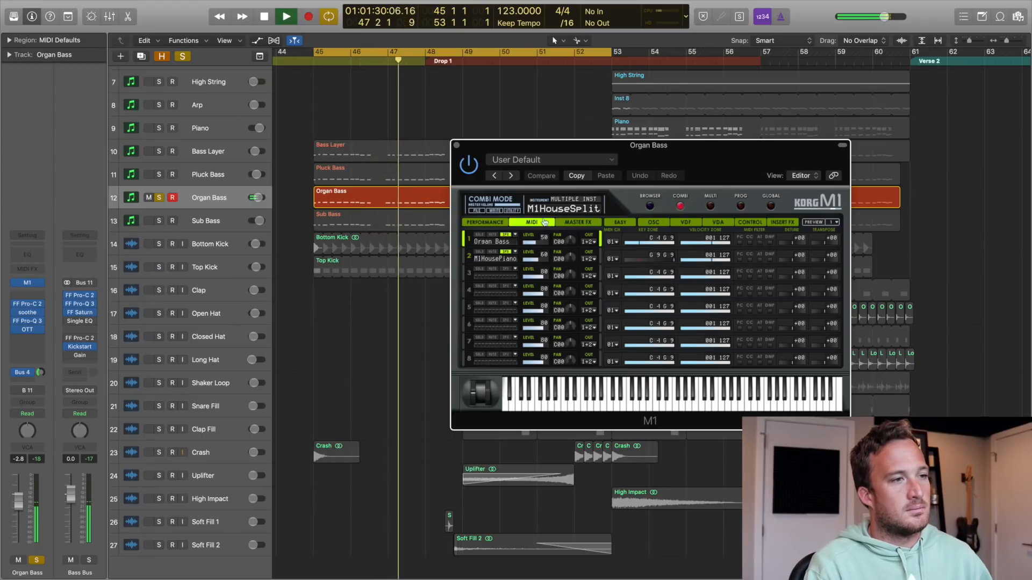
{"action": "left_click", "coordinate": [620, 223]}
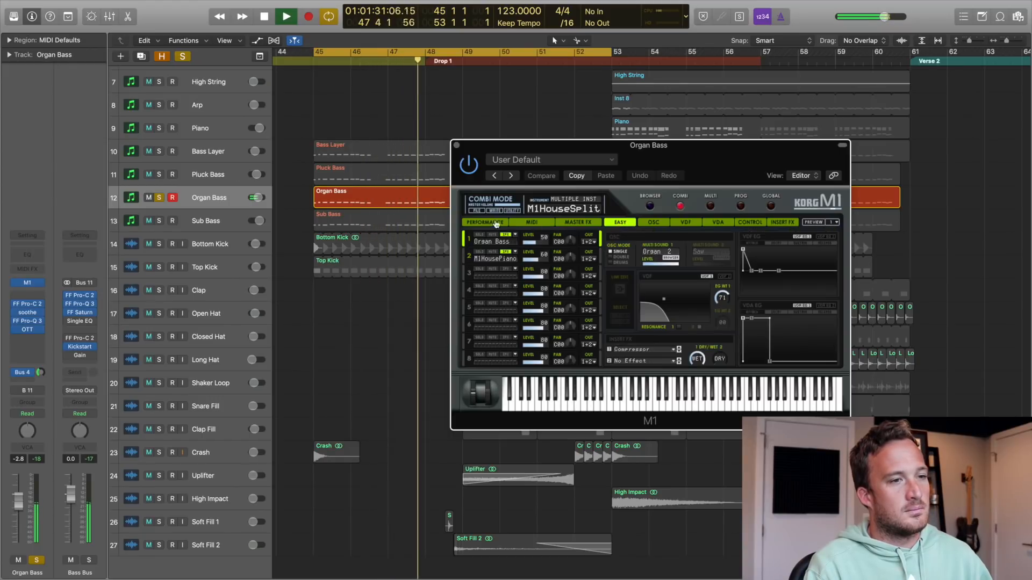
{"action": "left_click", "coordinate": [456, 145]}
{"action": "key", "text": "space"}
{"action": "left_click", "coordinate": [160, 198]}
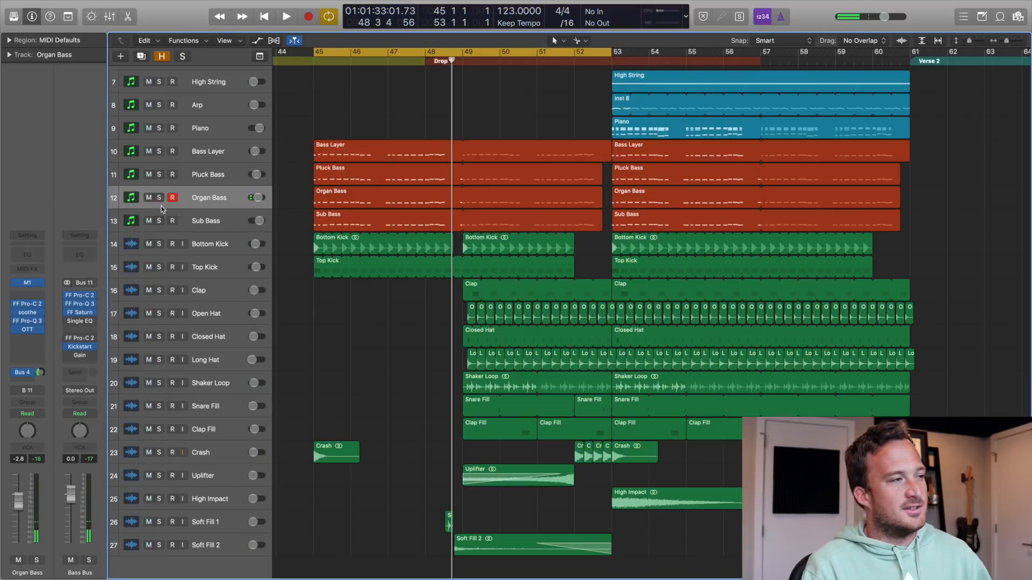
- Listen to the Sub Bass track soloed, add Organ Bass to the solo, and stop playback
{"action": "left_click", "coordinate": [160, 222]}
{"action": "key", "text": "space"}
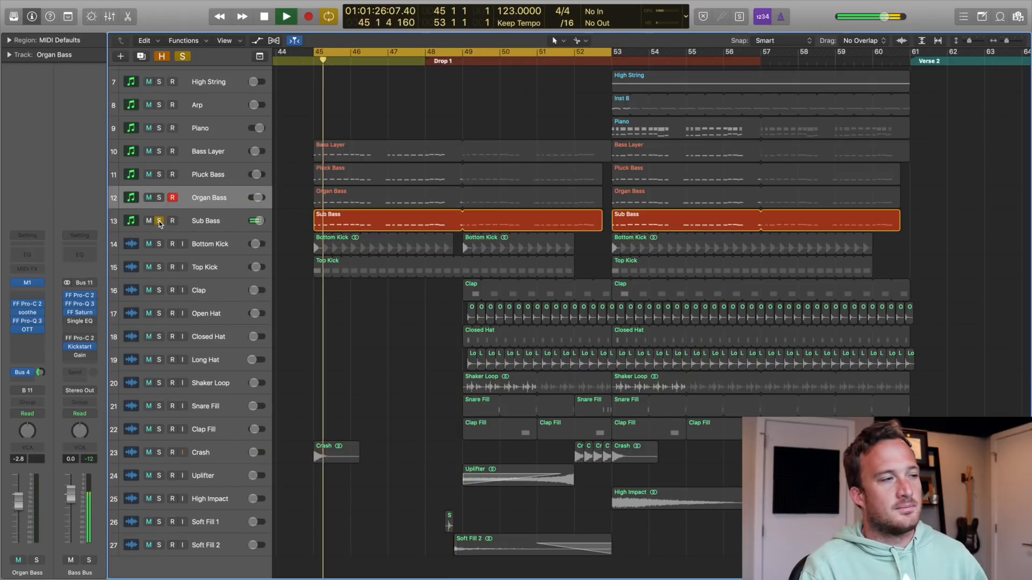
{"action": "left_click", "coordinate": [193, 231]}
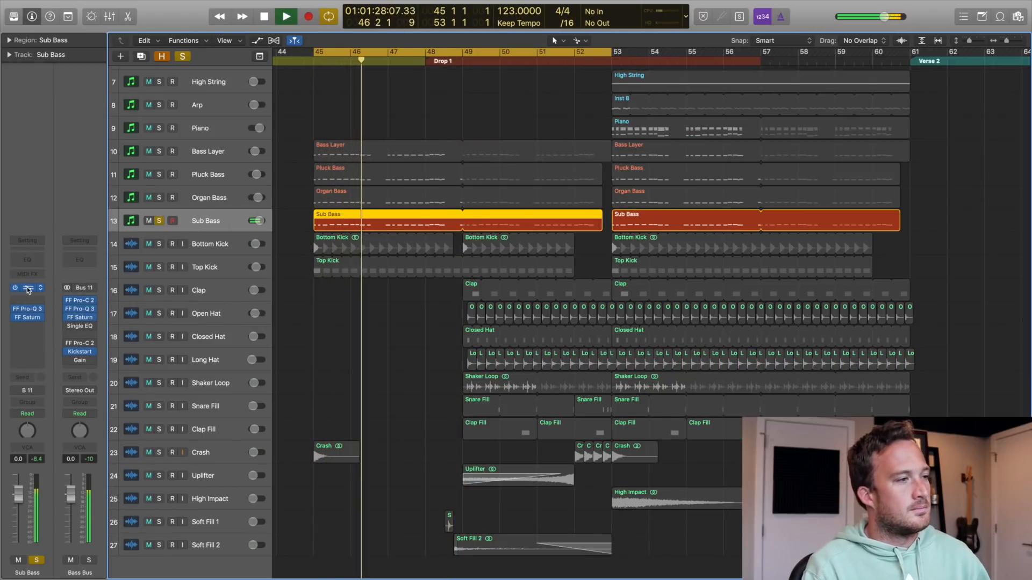
{"action": "left_click", "coordinate": [159, 199]}
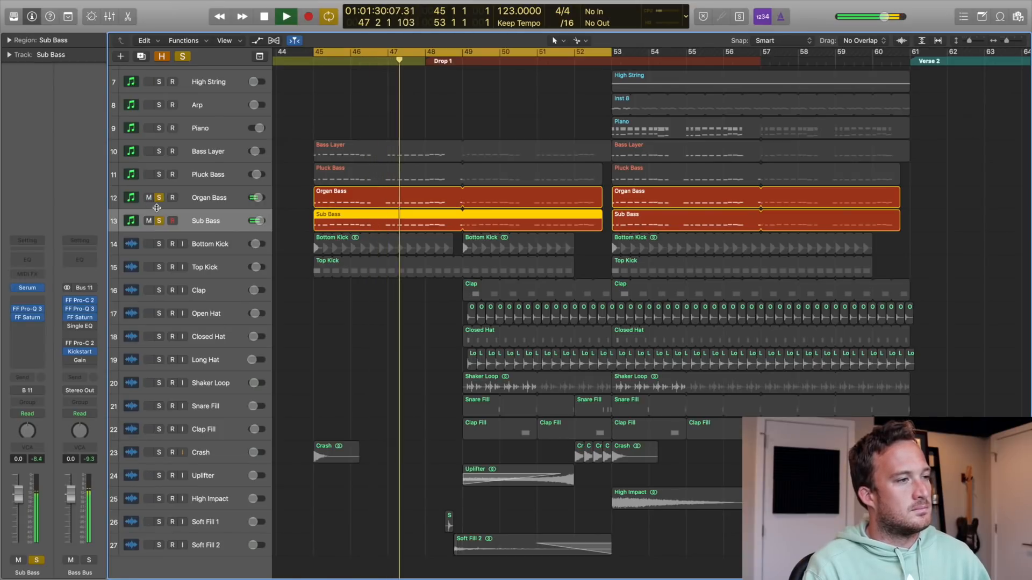
{"action": "key", "text": "space"}
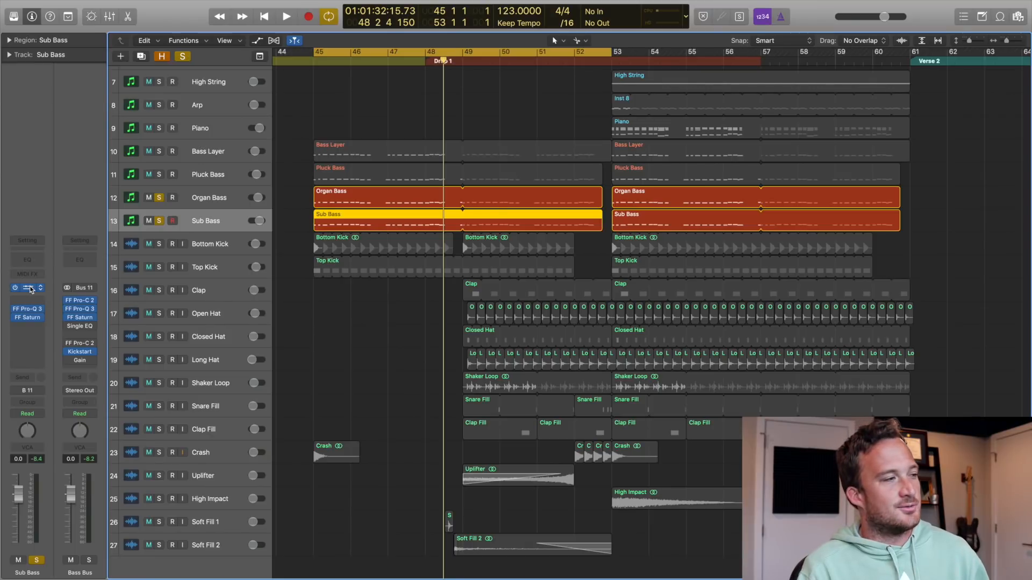
- Examine the oscillator and effects pages of the Sub Bass track's Serum instrument, then close it
{"action": "left_click", "coordinate": [31, 289]}
{"action": "left_click_drag", "start_coordinate": [314, 111], "coordinate": [327, 60]}
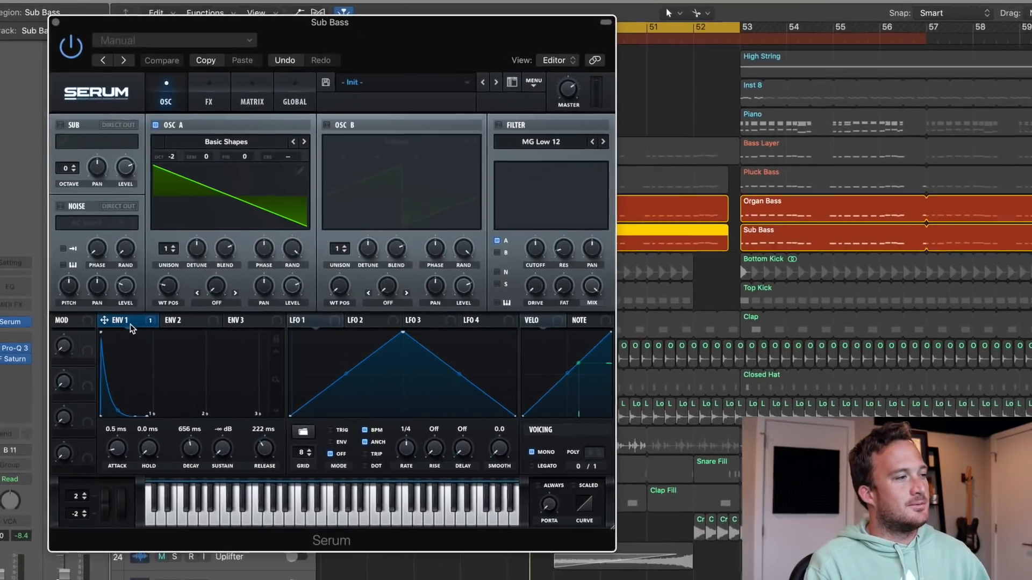
{"action": "left_click", "coordinate": [126, 292]}
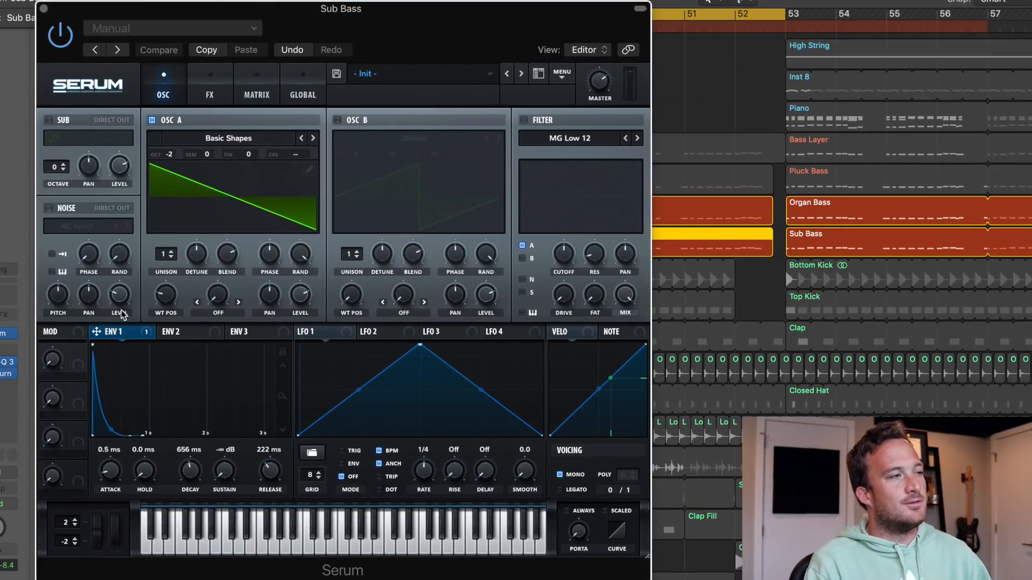
{"action": "left_click", "coordinate": [225, 80]}
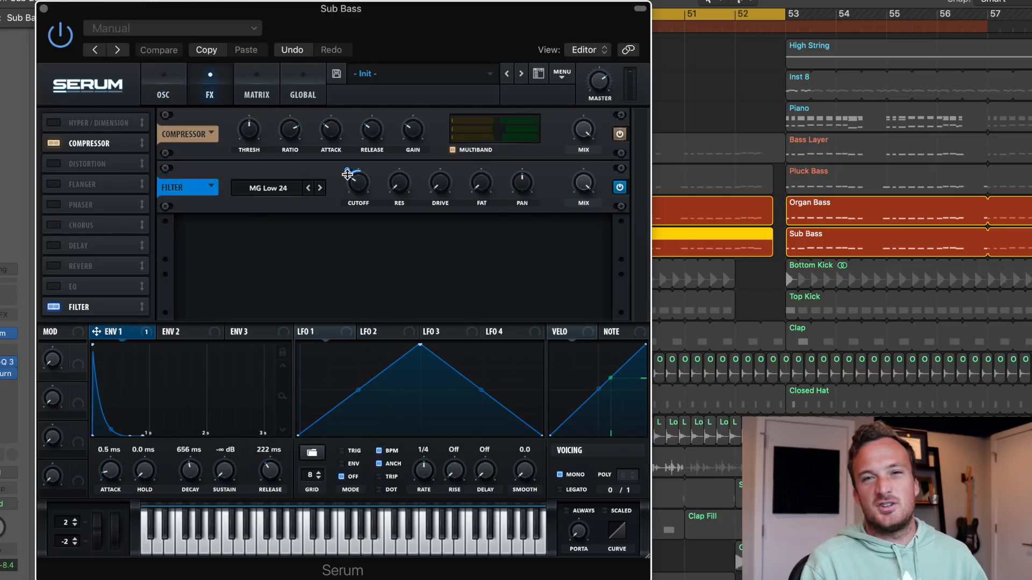
{"action": "mouse_move", "coordinate": [347, 175]}
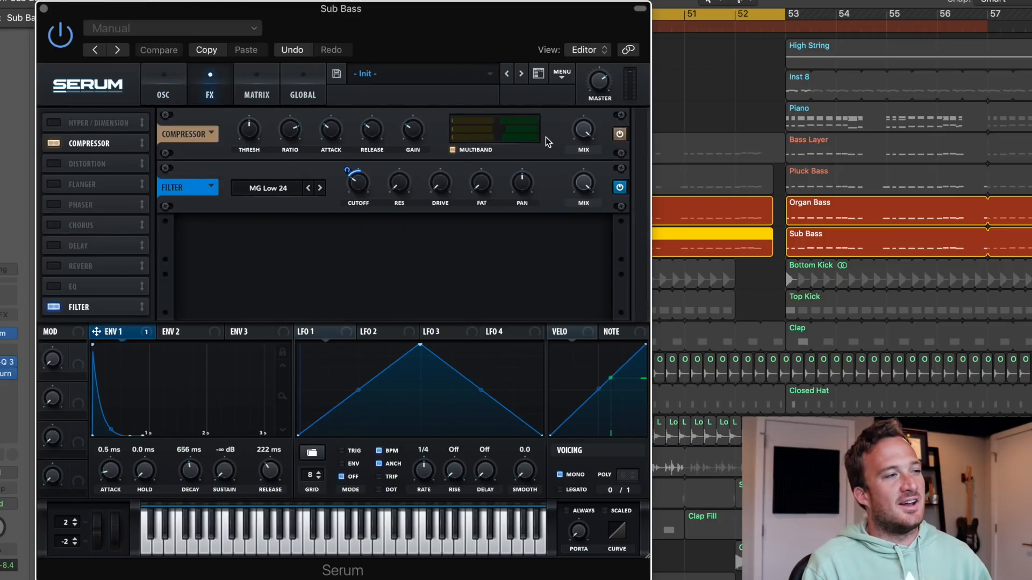
{"action": "mouse_move", "coordinate": [452, 152]}
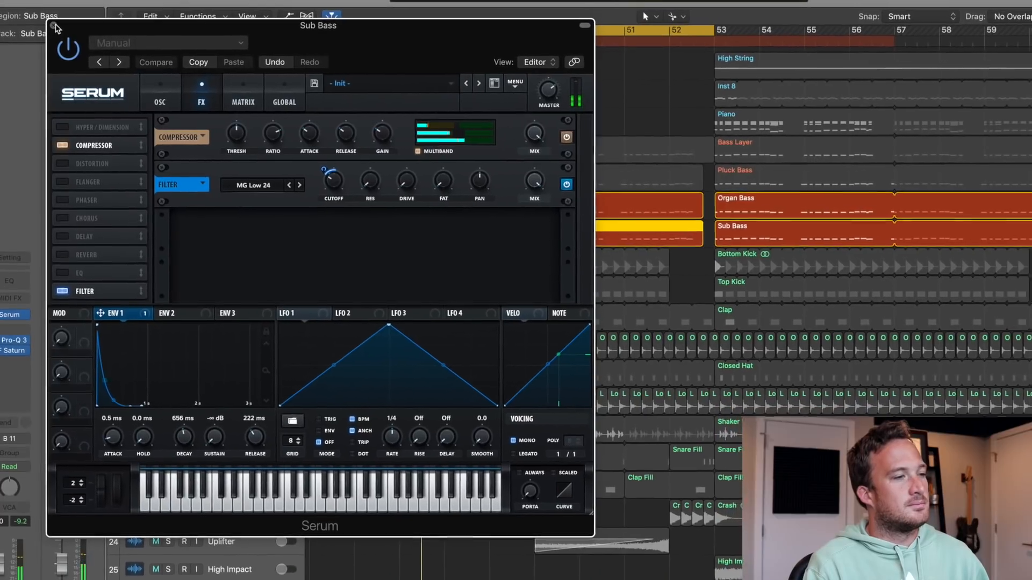
{"action": "left_click", "coordinate": [52, 27]}
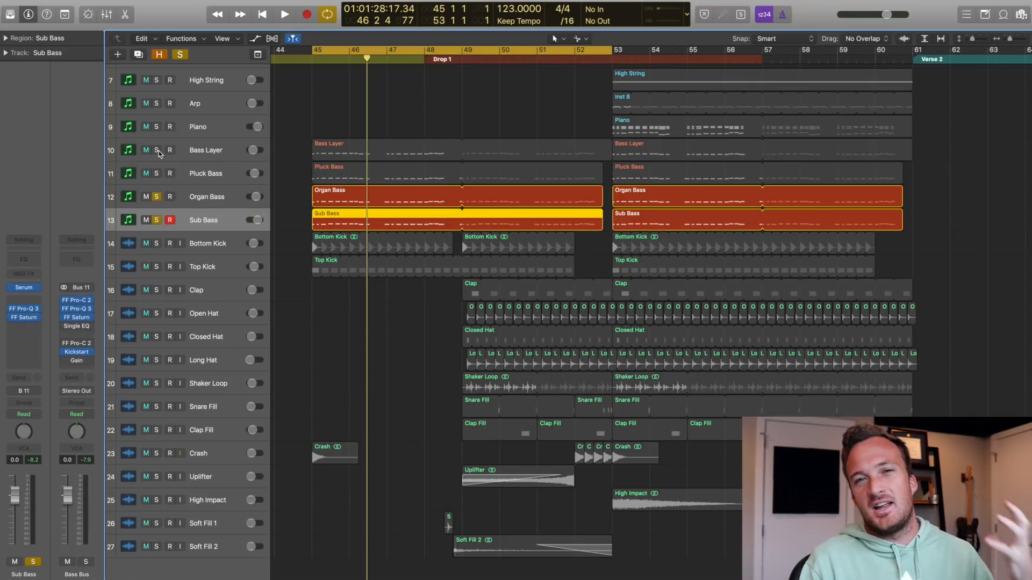
- Add Bass Layer and Pluck Bass to the soloed tracks during playback to hear all four basses together
{"action": "left_click", "coordinate": [157, 150]}
{"action": "key", "text": "space"}
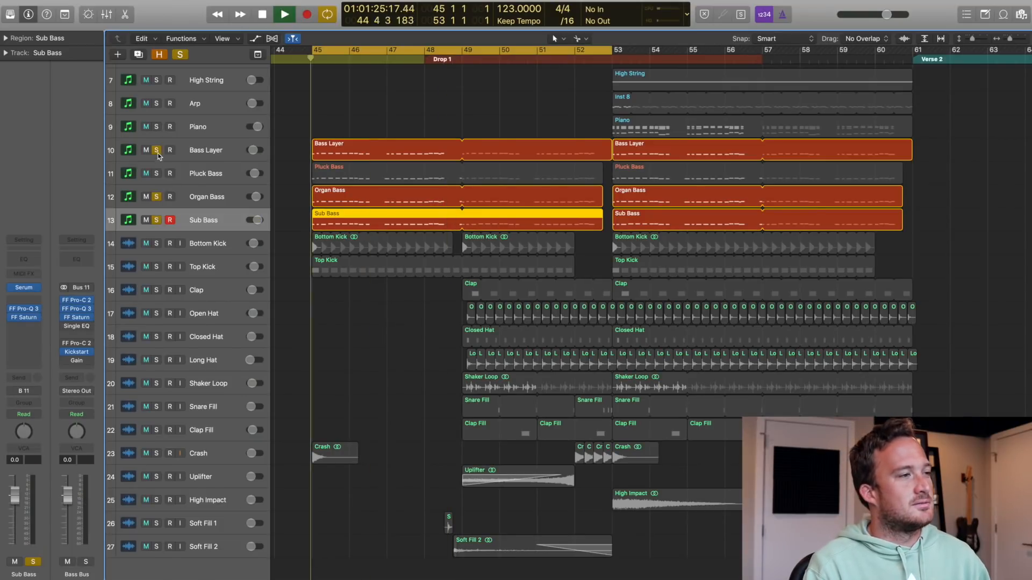
{"action": "left_click", "coordinate": [157, 173]}
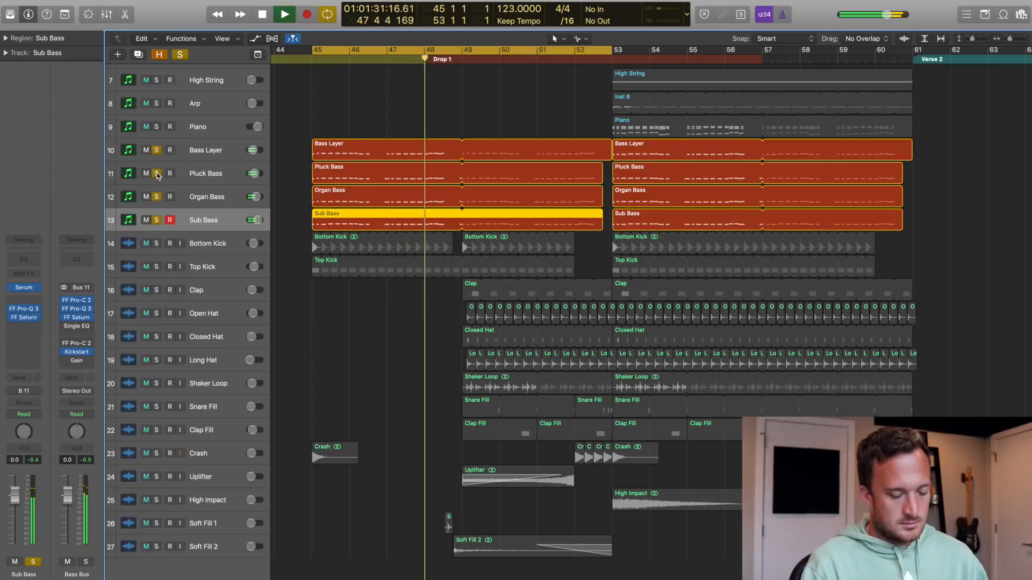
{"action": "key", "text": "space"}
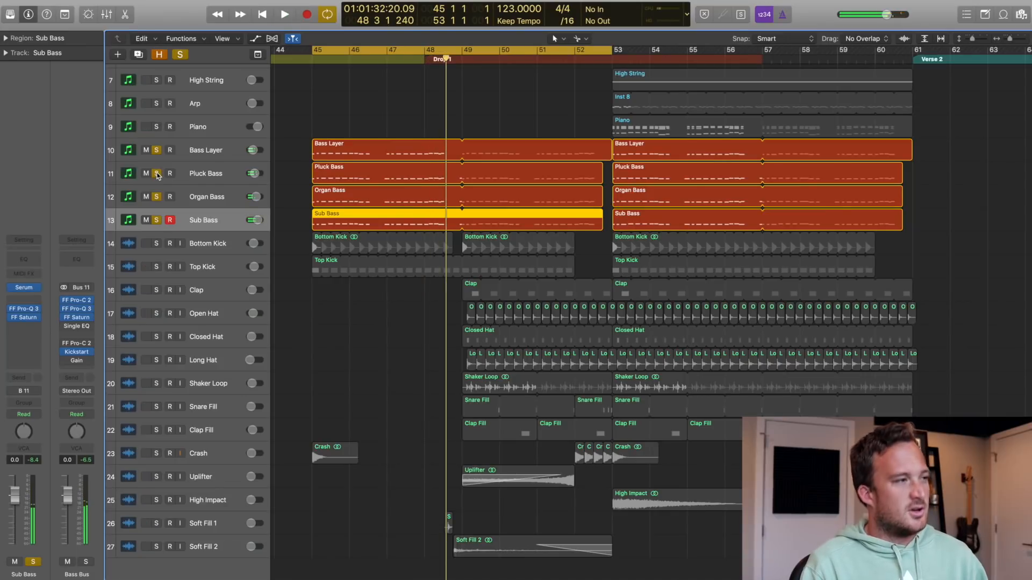
- Listen to the Pluck Bass track soloed alone, select it, and stop playback
{"action": "left_click", "coordinate": [157, 174]}
{"action": "left_click", "coordinate": [155, 174]}
{"action": "key", "text": "space"}
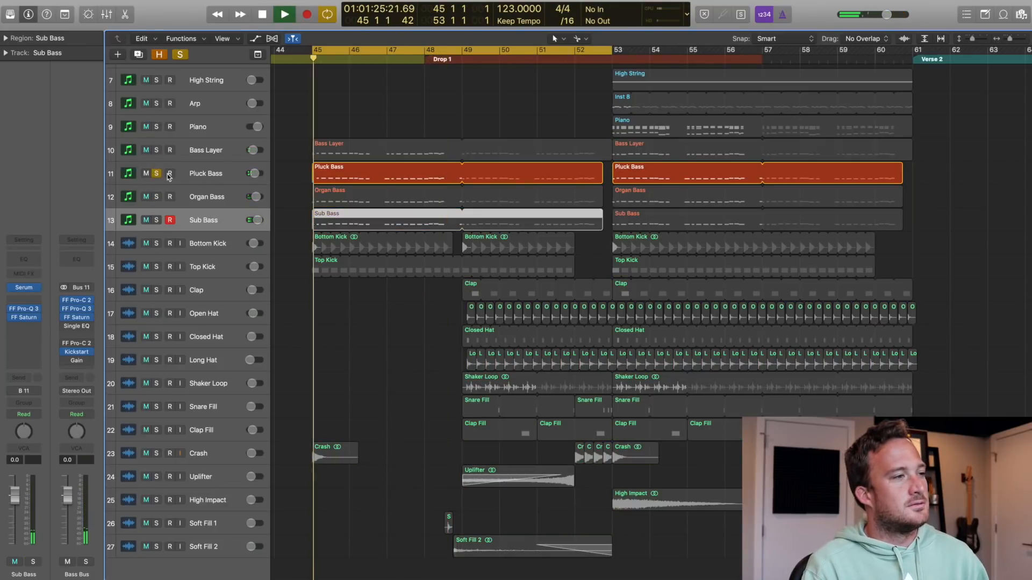
{"action": "left_click", "coordinate": [300, 176]}
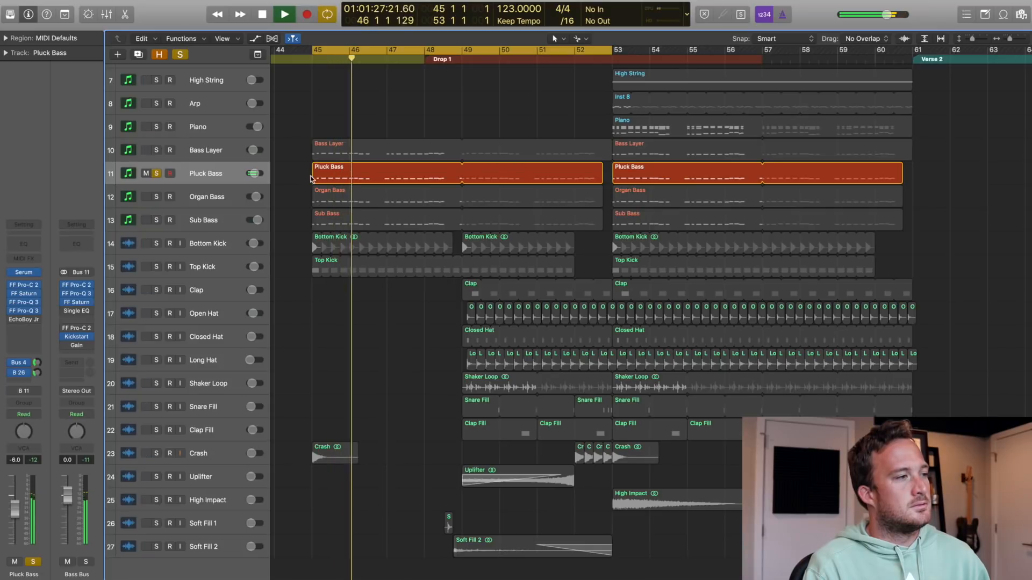
{"action": "key", "text": "space"}
- Open the Pluck Bass track's Serum instrument and examine its oscillators, Envelope 1 and effects
{"action": "left_click", "coordinate": [23, 272]}
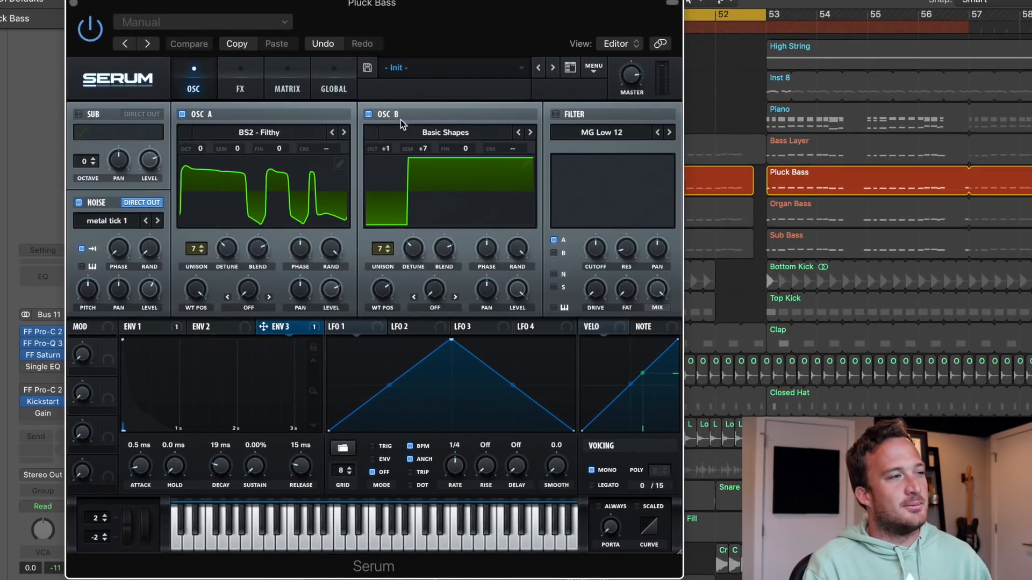
{"action": "left_click_drag", "start_coordinate": [426, 146], "coordinate": [430, 150]}
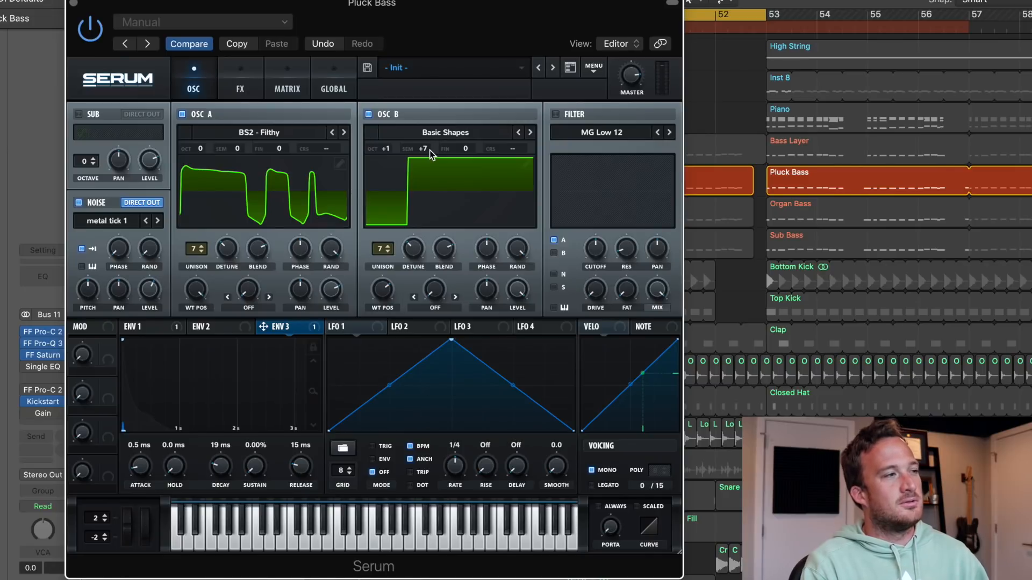
{"action": "key", "text": "space"}
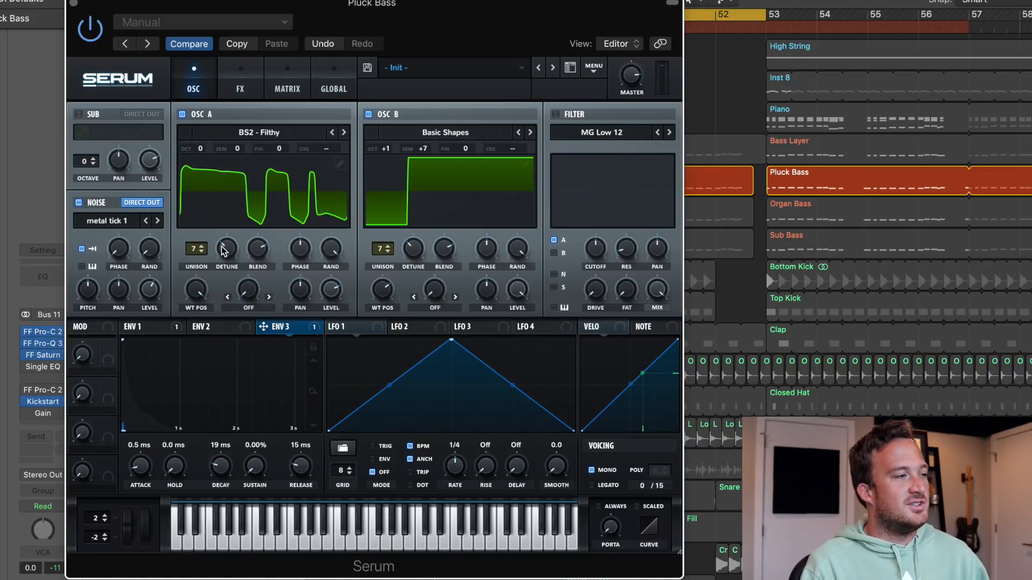
{"action": "left_click", "coordinate": [141, 327]}
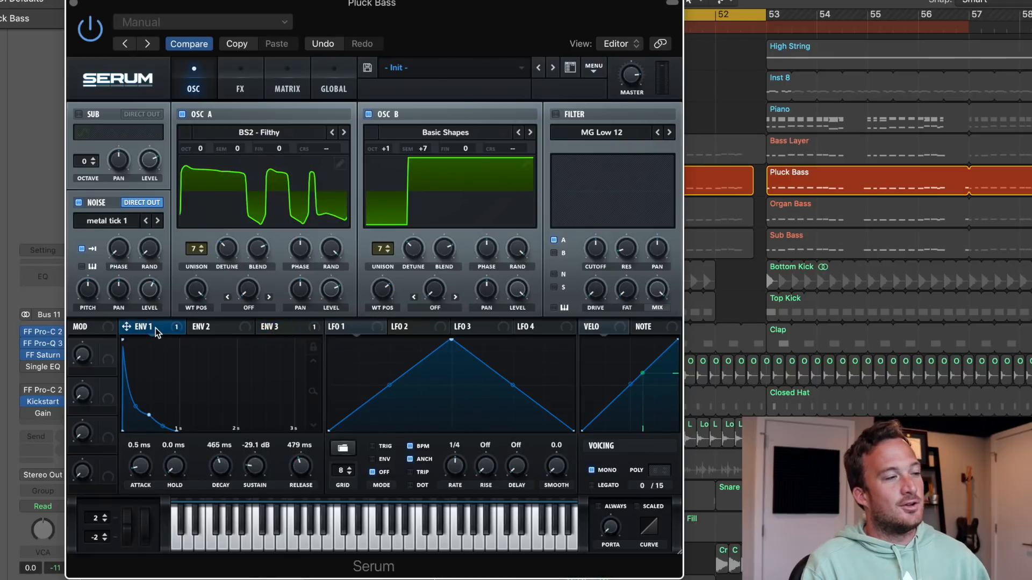
{"action": "left_click", "coordinate": [231, 89]}
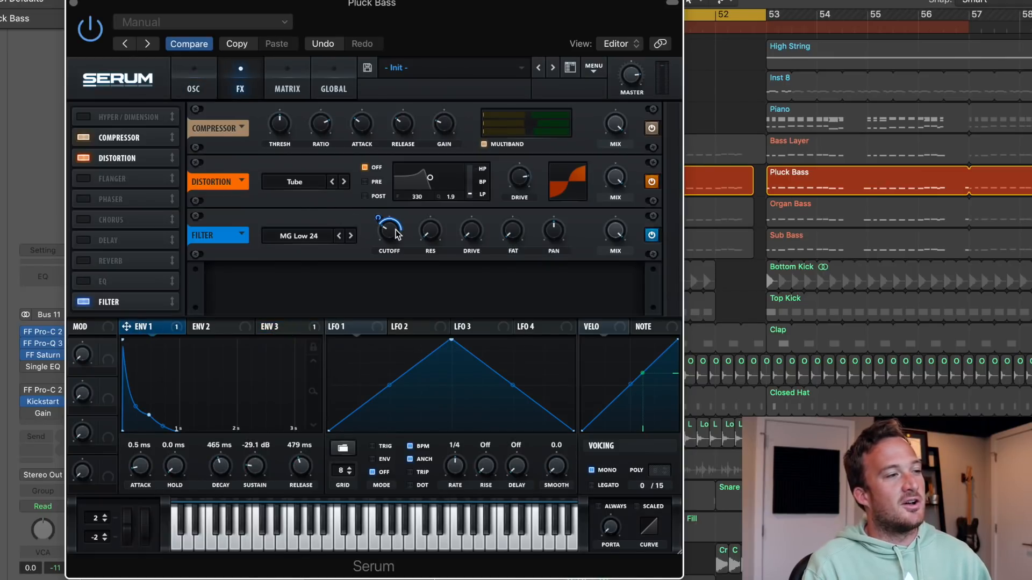
{"action": "mouse_move", "coordinate": [397, 235]}
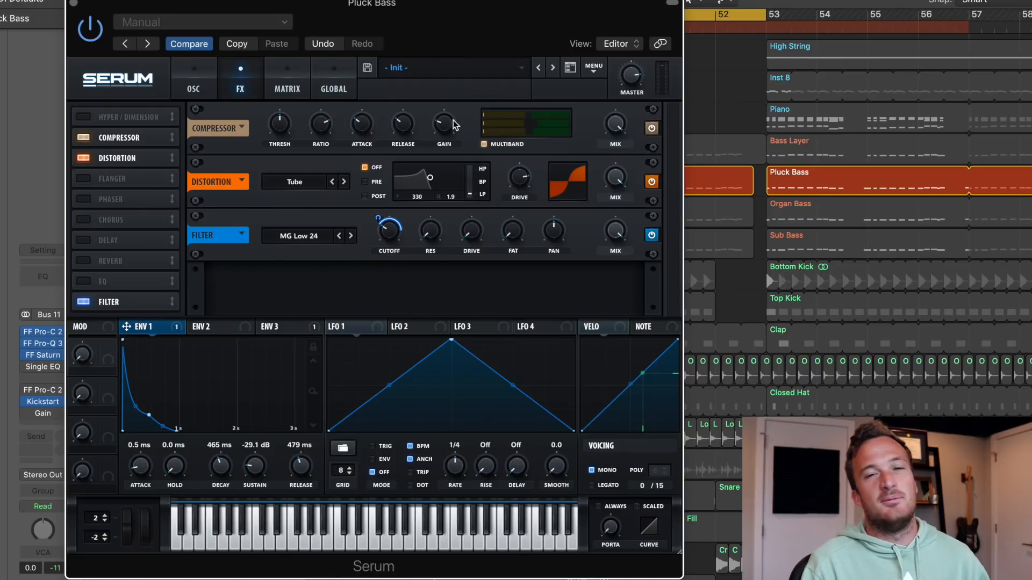
{"action": "mouse_move", "coordinate": [454, 125]}
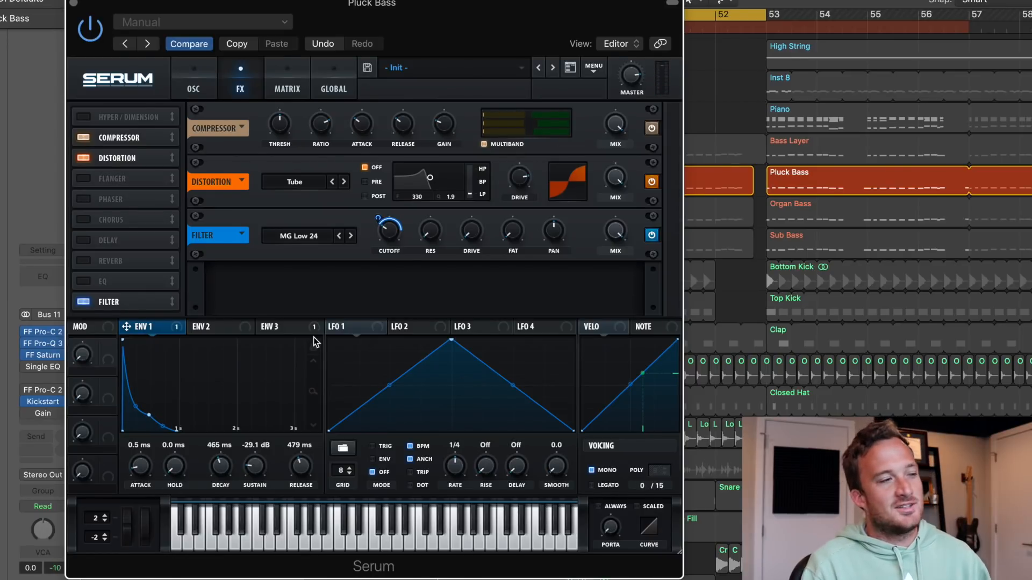
- Set the decay of Envelope 3 to 23 ms in the Pluck Bass Serum and close the plug-in
{"action": "left_click", "coordinate": [277, 328]}
{"action": "mouse_move", "coordinate": [222, 472]}
{"action": "left_mouse_down"}
{"action": "mouse_move", "coordinate": [221, 450]}
{"action": "mouse_move", "coordinate": [223, 476]}
{"action": "left_mouse_up"}
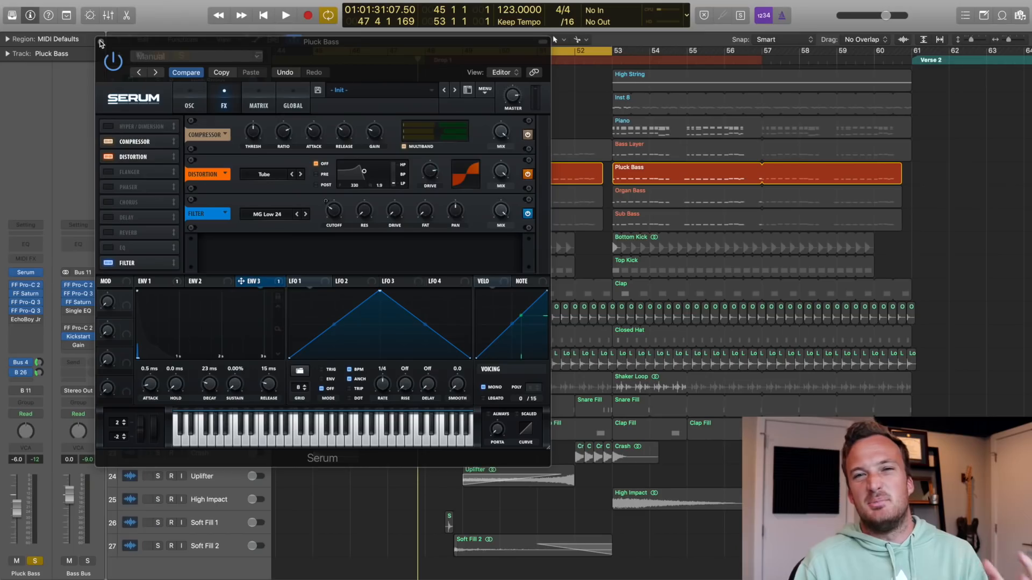
{"action": "left_click", "coordinate": [100, 42]}
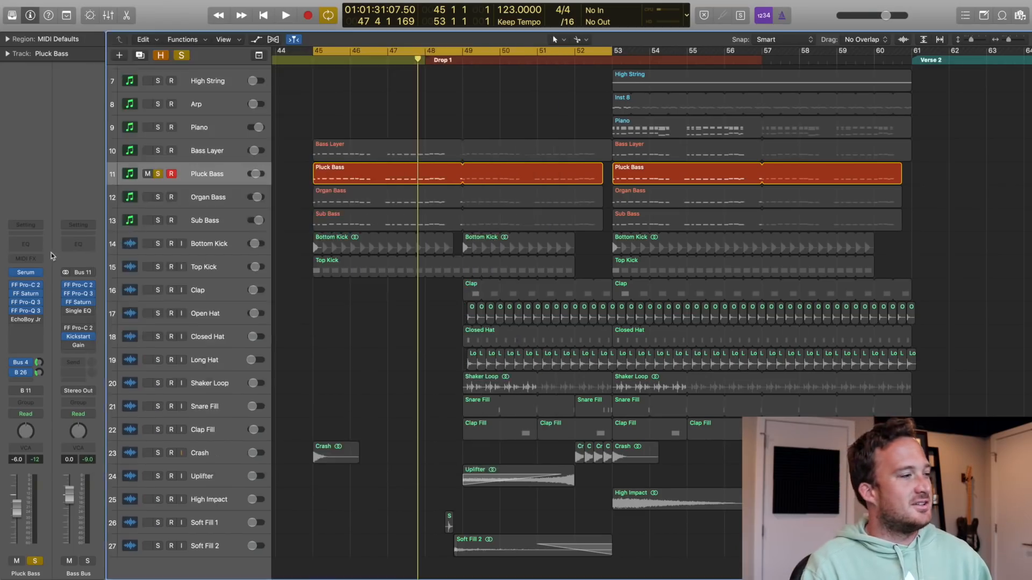
- Open EchoBoy Jr. on the Pluck Bass track's Bus 26 send channel and listen to it during playback
{"action": "left_click", "coordinate": [25, 374]}
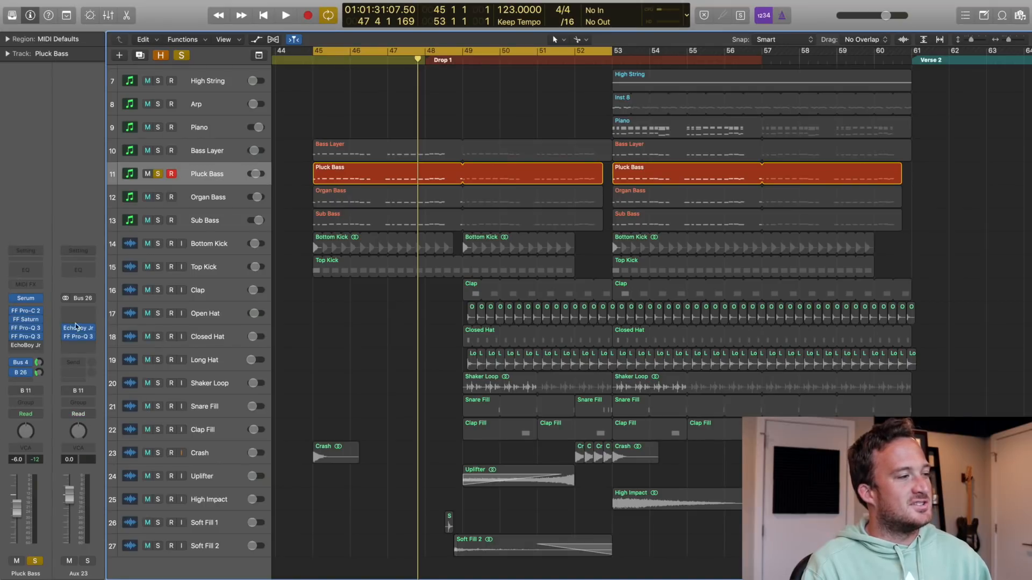
{"action": "left_click_drag", "start_coordinate": [265, 38], "coordinate": [396, 118]}
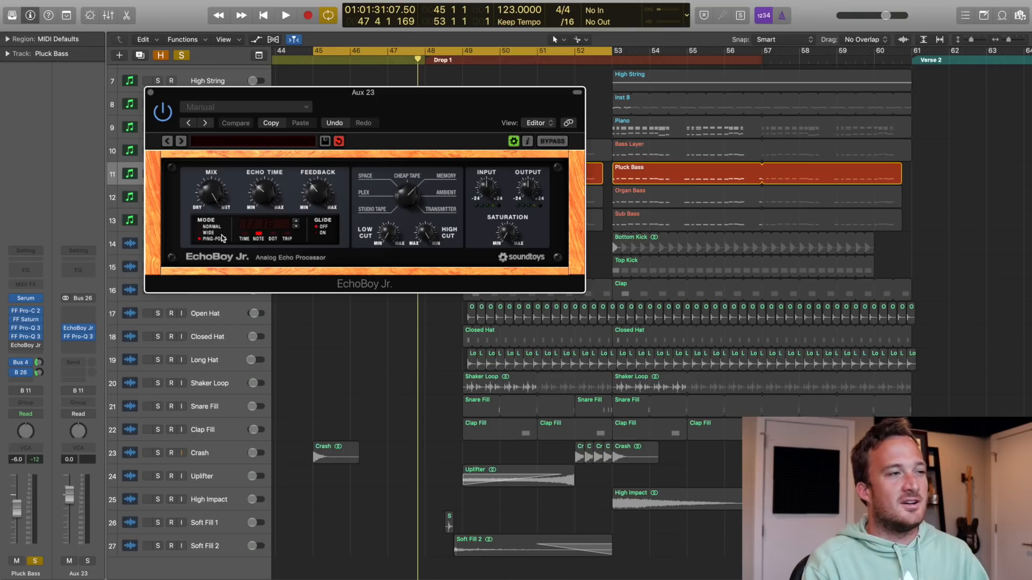
{"action": "key", "text": "space"}
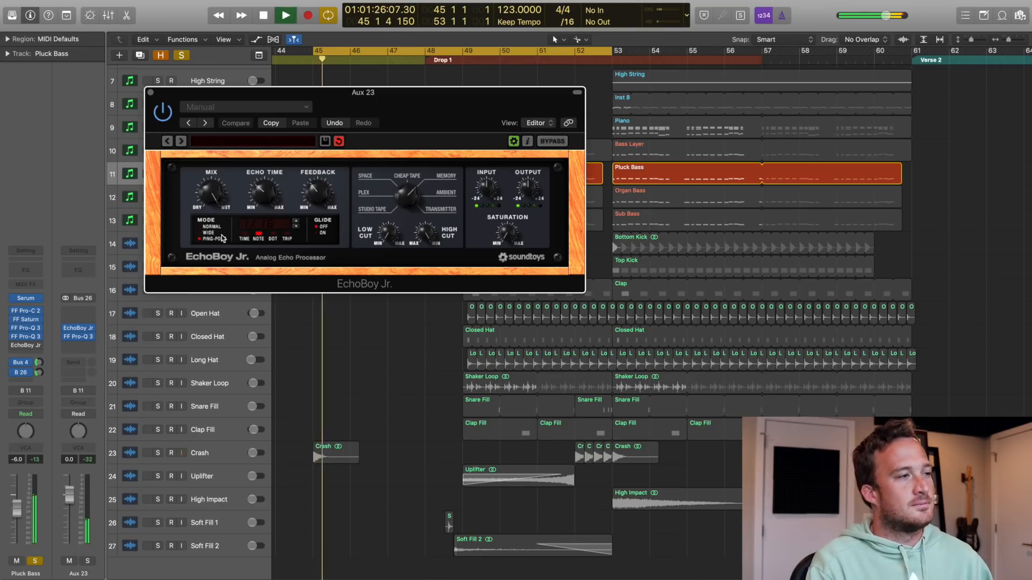
- Set the Pluck Bass track's Bus 26 send level to about -15.4 dB, then close EchoBoy Jr. and stop playback
{"action": "mouse_move", "coordinate": [39, 373]}
{"action": "left_mouse_down"}
{"action": "mouse_move", "coordinate": [31, 332]}
{"action": "mouse_move", "coordinate": [39, 374]}
{"action": "left_mouse_up"}
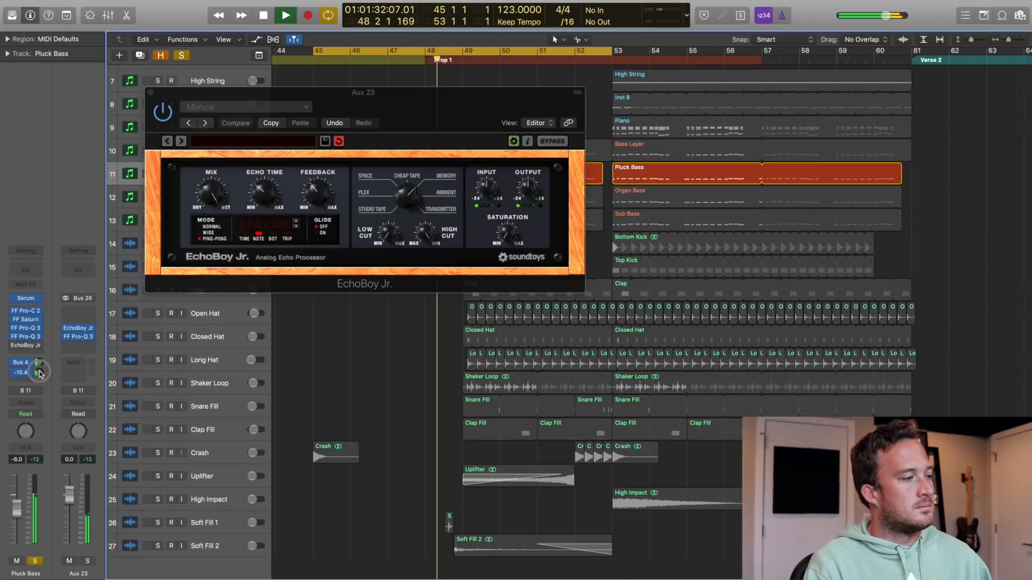
{"action": "left_click", "coordinate": [151, 94]}
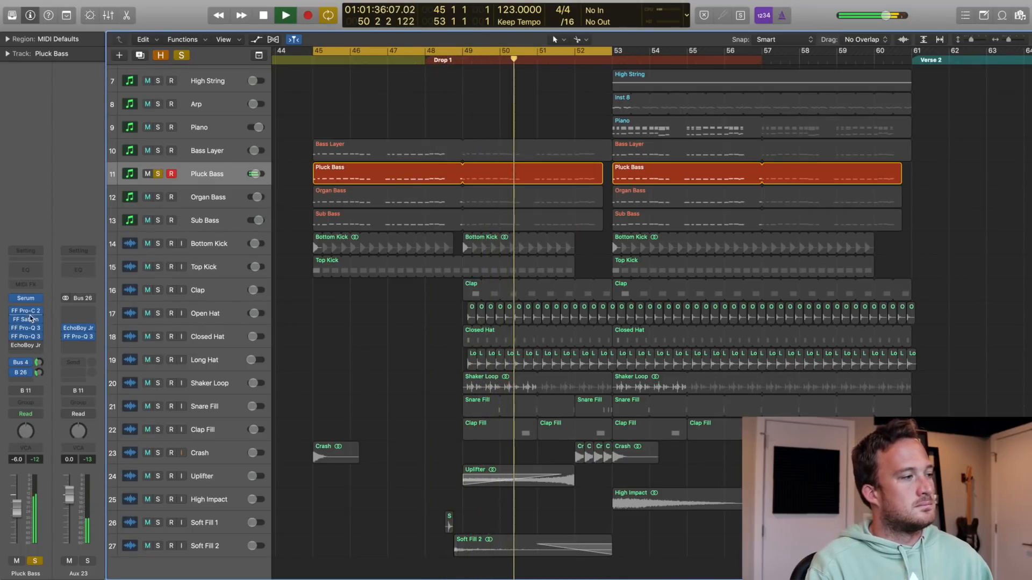
{"action": "key", "text": "space"}
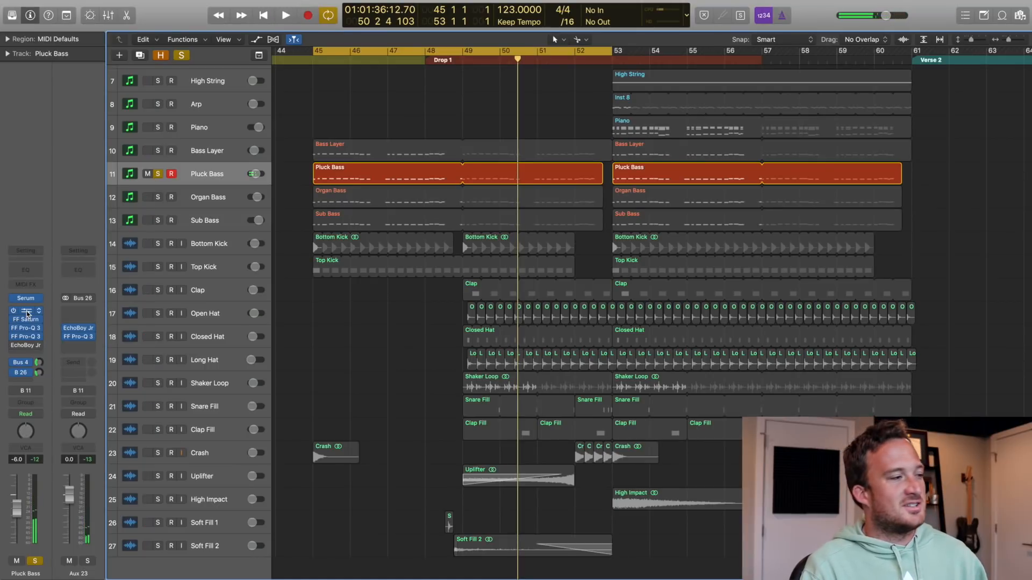
- Bring up Pro-C 2 on the Pluck Bass track and watch its gain reduction during playback
{"action": "left_click_drag", "start_coordinate": [217, 21], "coordinate": [472, 84]}
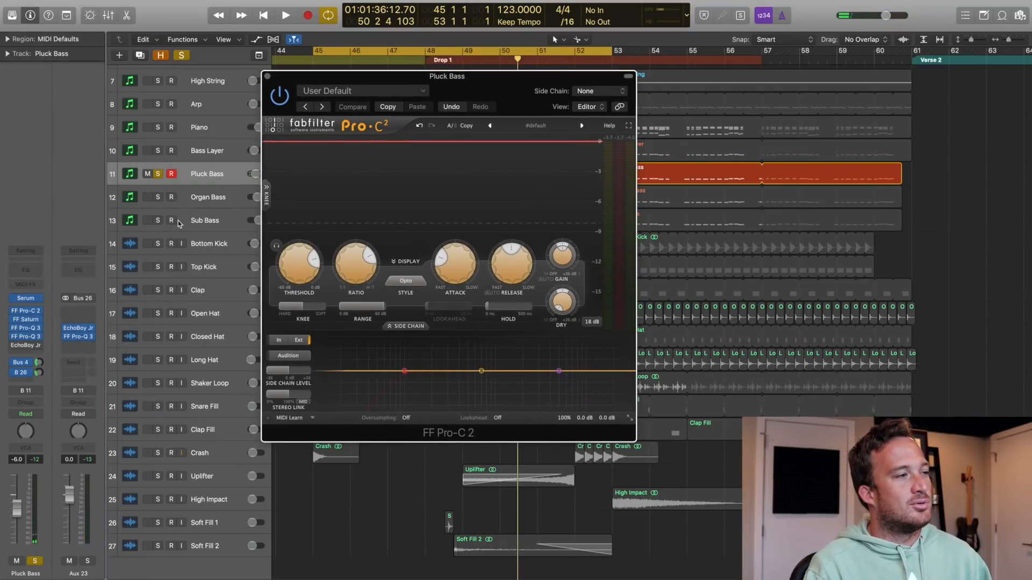
{"action": "key", "text": "space"}
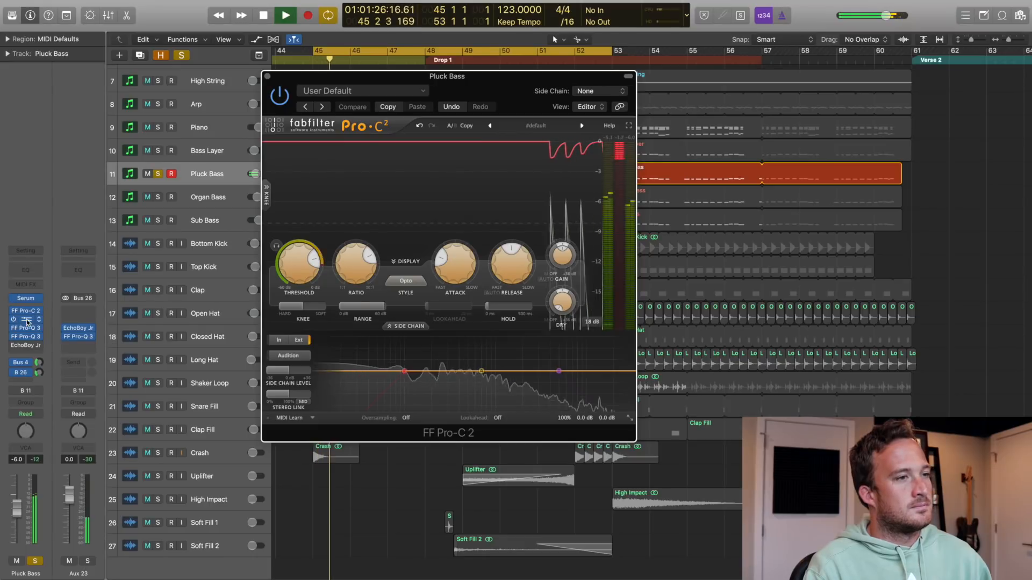
{"action": "key", "text": "space"}
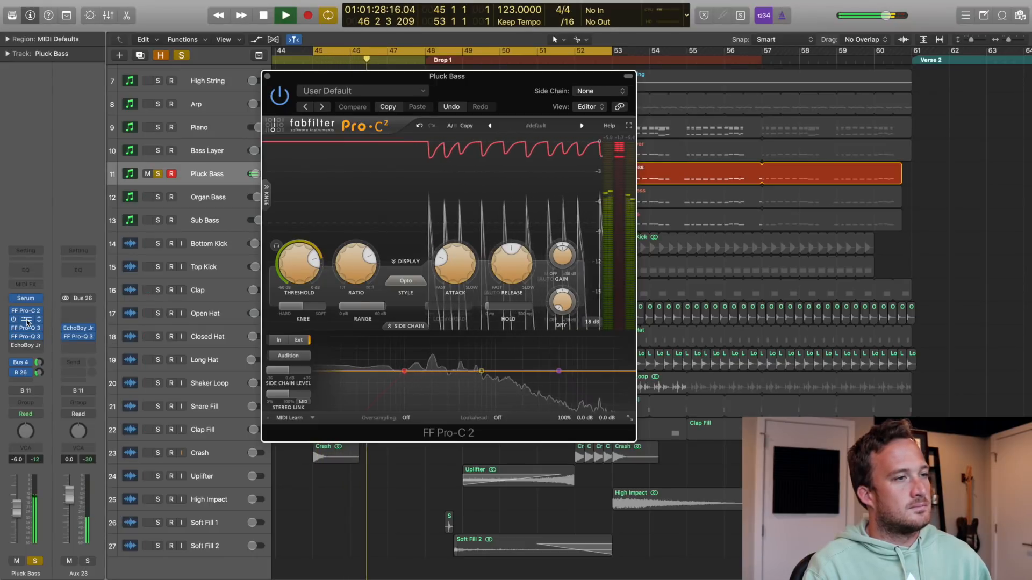
- Open Saturn on the Pluck Bass track and set its Band 1 Drive to about 75.15% while listening
{"action": "left_click", "coordinate": [25, 319]}
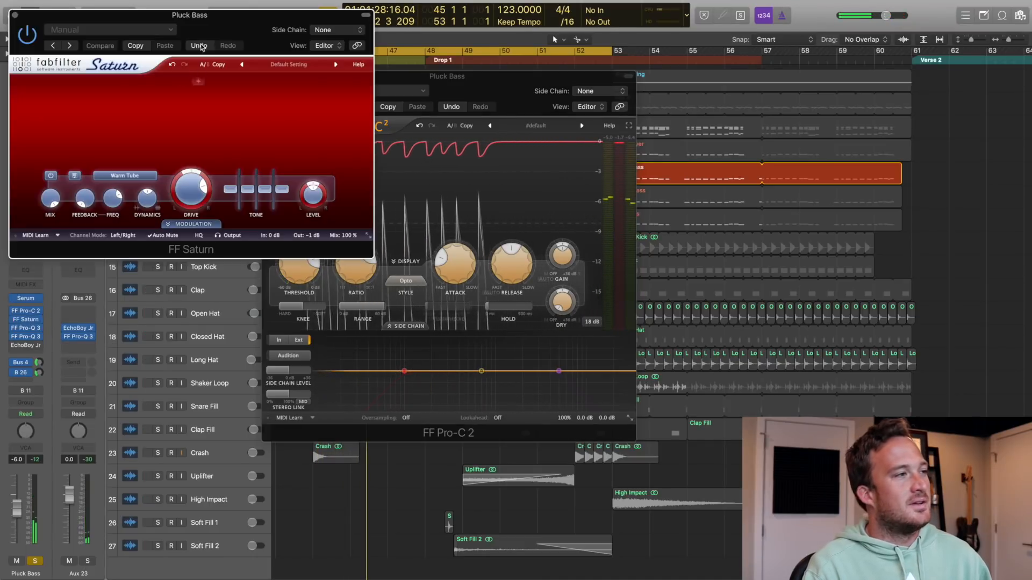
{"action": "left_click_drag", "start_coordinate": [187, 128], "coordinate": [368, 209]}
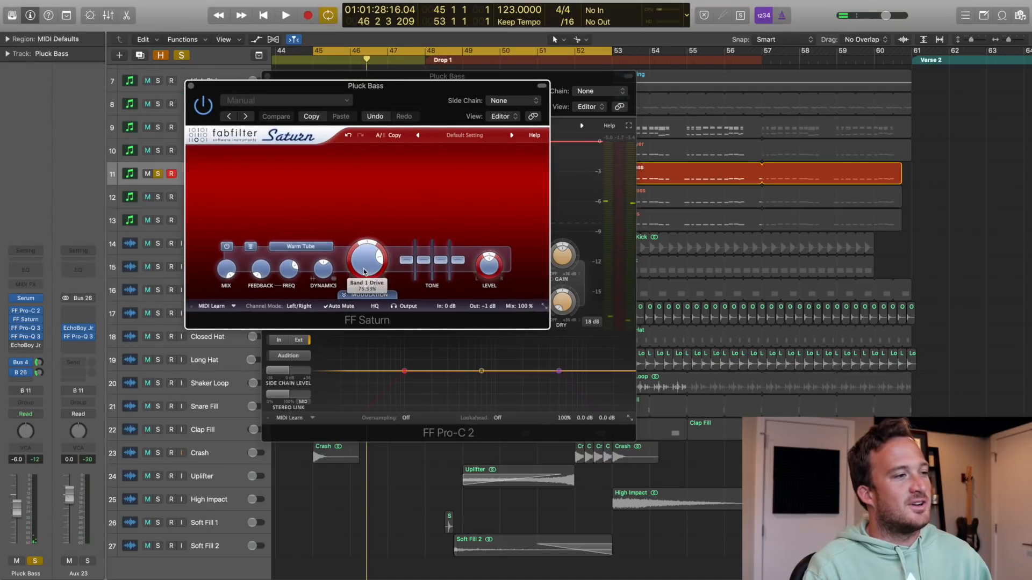
{"action": "mouse_move", "coordinate": [364, 272]}
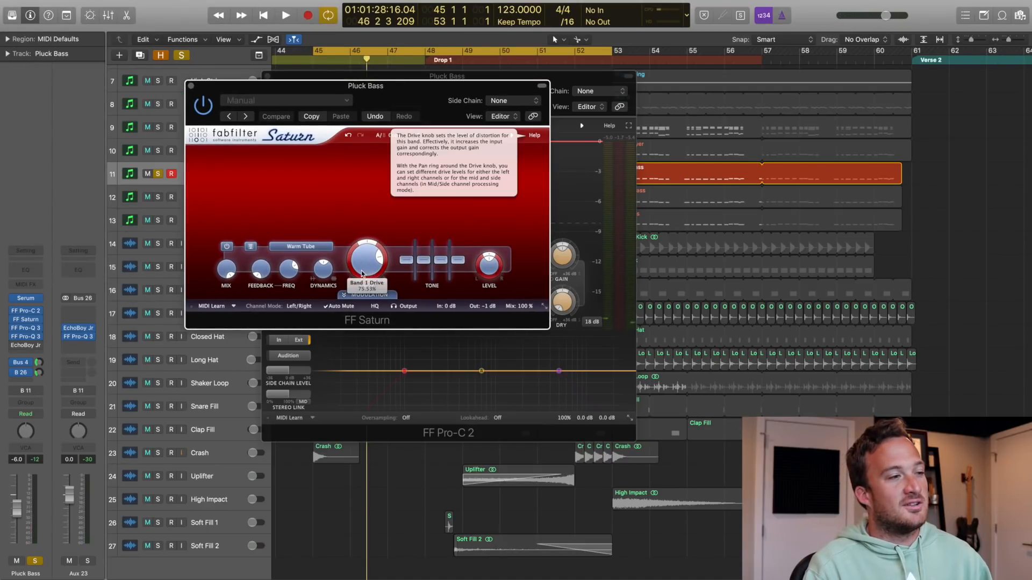
{"action": "key", "text": "space"}
{"action": "mouse_move", "coordinate": [361, 305]}
{"action": "left_mouse_down"}
{"action": "mouse_move", "coordinate": [367, 298]}
{"action": "mouse_move", "coordinate": [360, 310]}
{"action": "left_mouse_up"}
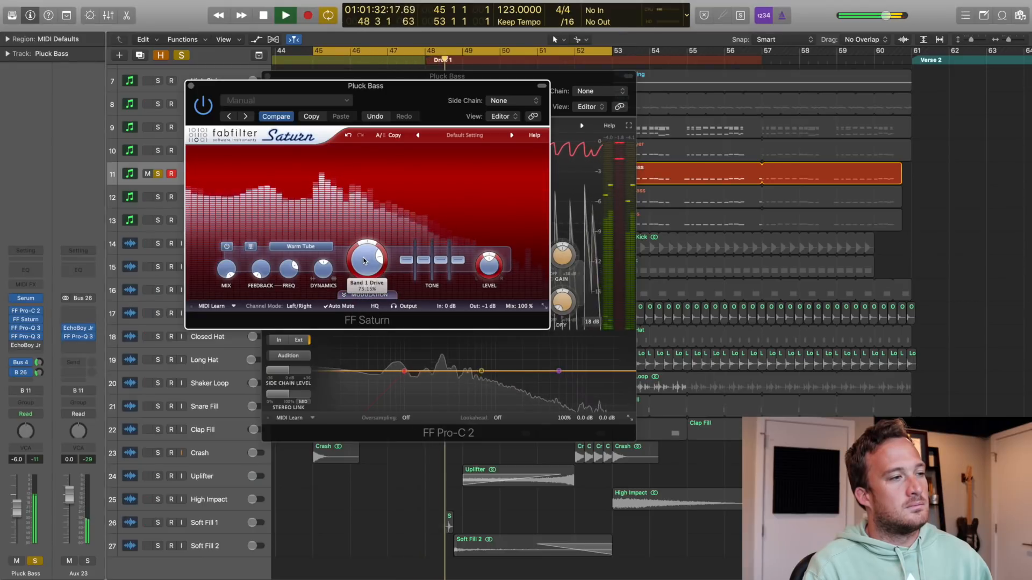
{"action": "key", "text": "space"}
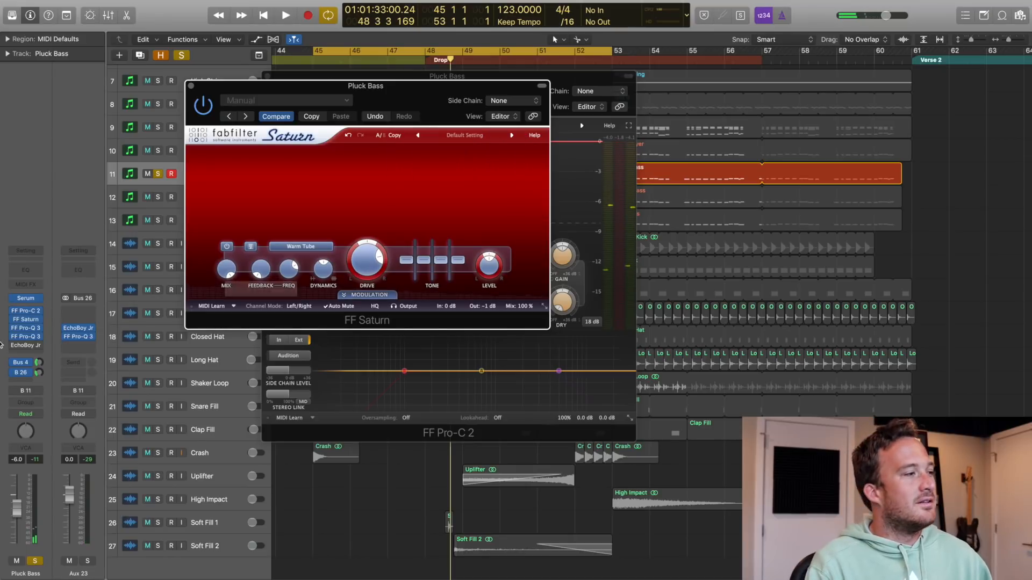
- Examine both Pro-Q 3 EQs on the Pluck Bass track during playback, comparing one bypassed and active, and hide the plug-in windows
{"action": "left_click", "coordinate": [27, 337]}
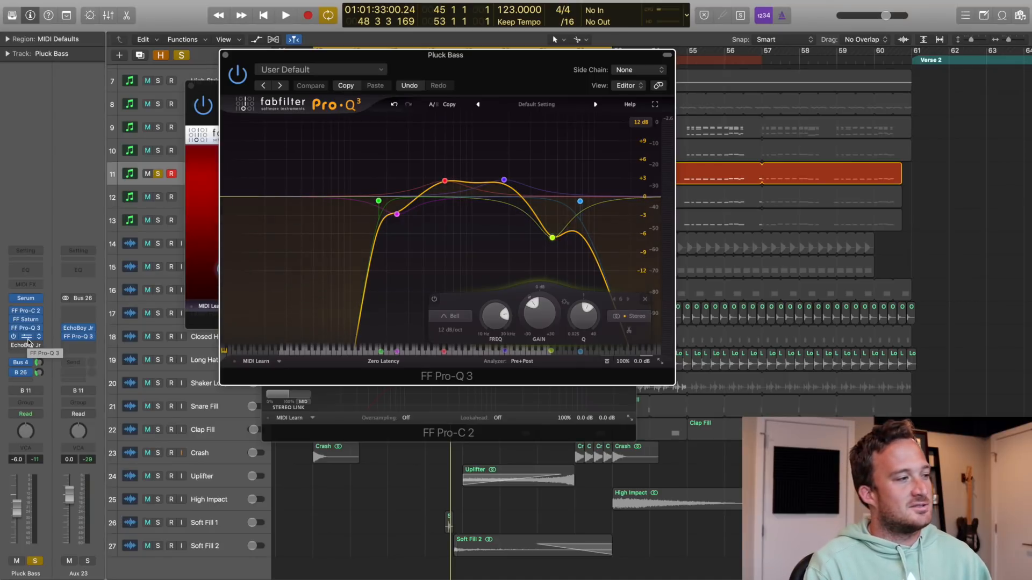
{"action": "key", "text": "space"}
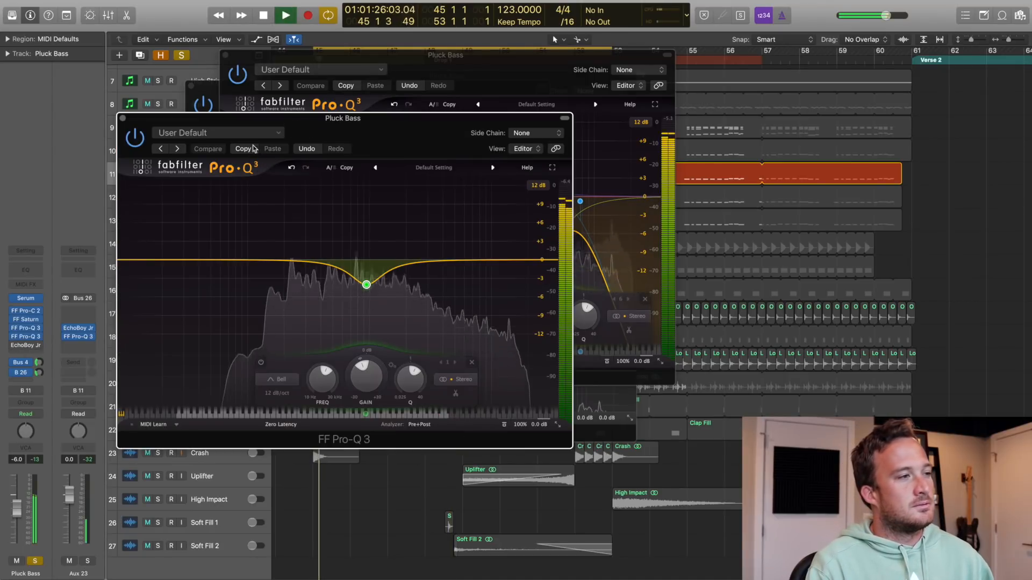
{"action": "left_click", "coordinate": [122, 117]}
{"action": "left_click", "coordinate": [606, 362]}
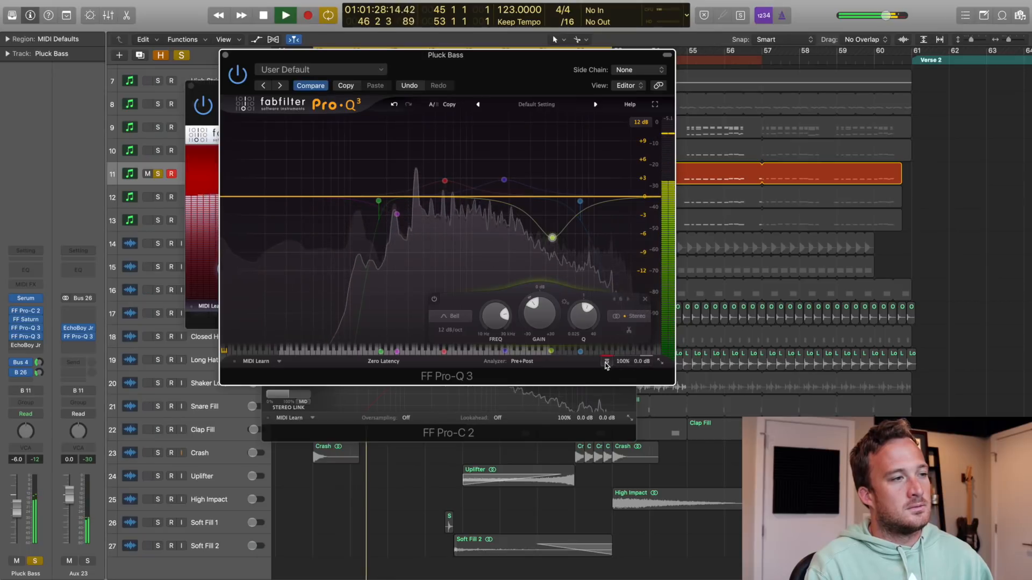
{"action": "left_click", "coordinate": [607, 363]}
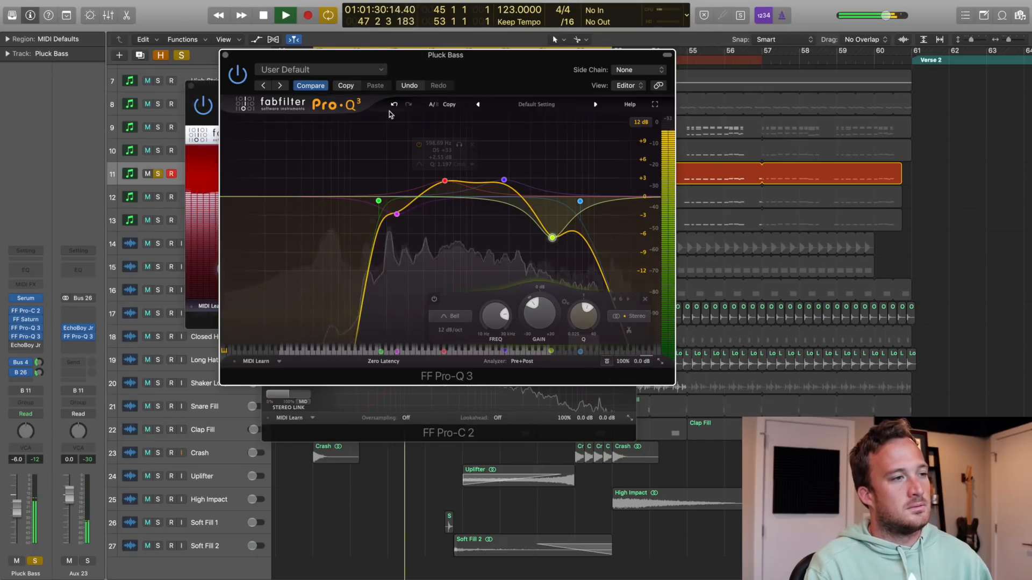
{"action": "key", "text": "v"}
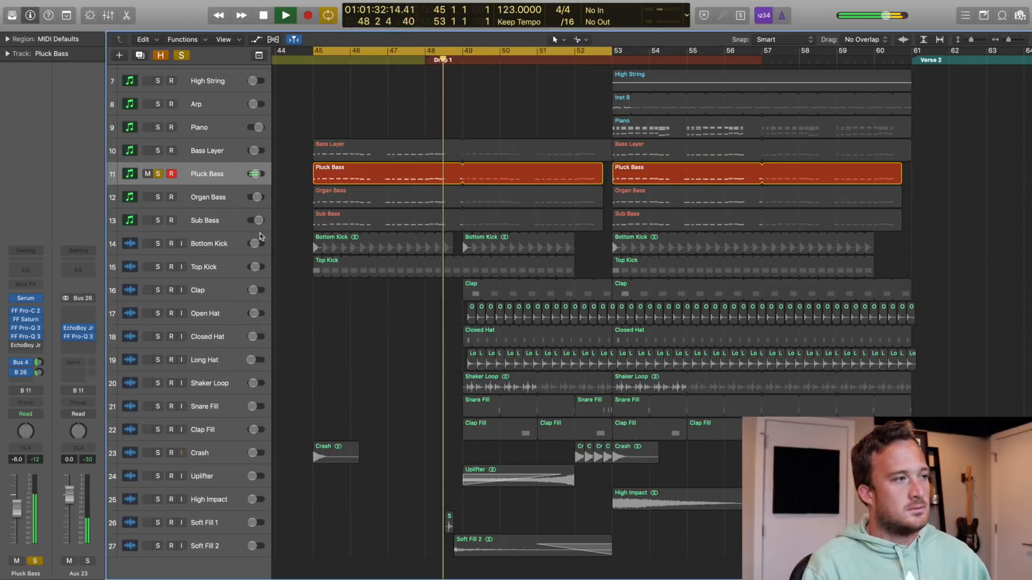
- Solo the Organ Bass and Sub Bass tracks alongside Pluck Bass and listen to them together
{"action": "left_click", "coordinate": [157, 197]}
{"action": "left_click", "coordinate": [158, 220]}
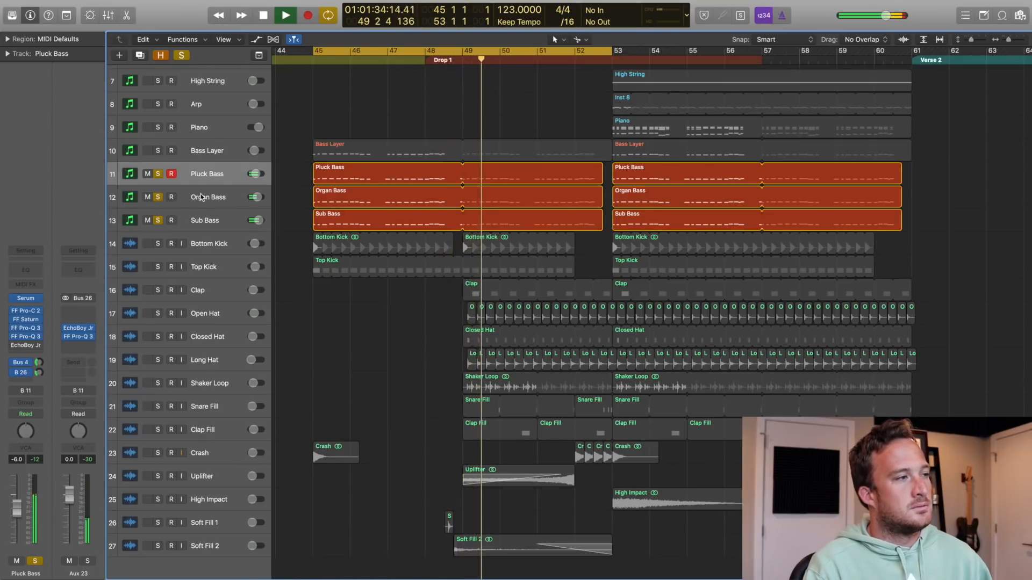
{"action": "key", "text": "space"}
- Listen to the Bass Layer track soloed alone and examine the low and high cuts in its Pro-Q 3
{"action": "left_click", "coordinate": [158, 150], "text": "alt"}
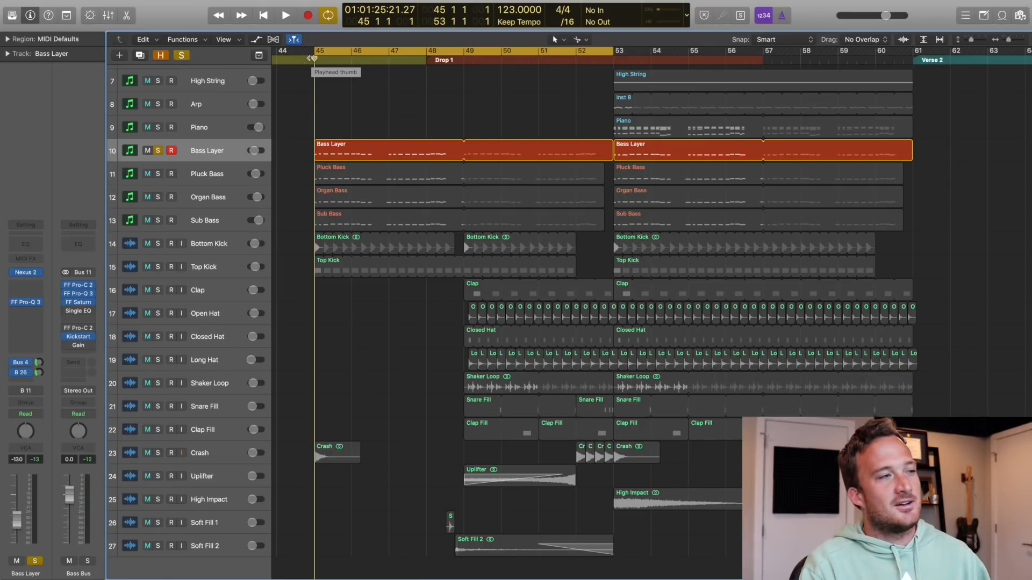
{"action": "key", "text": "space"}
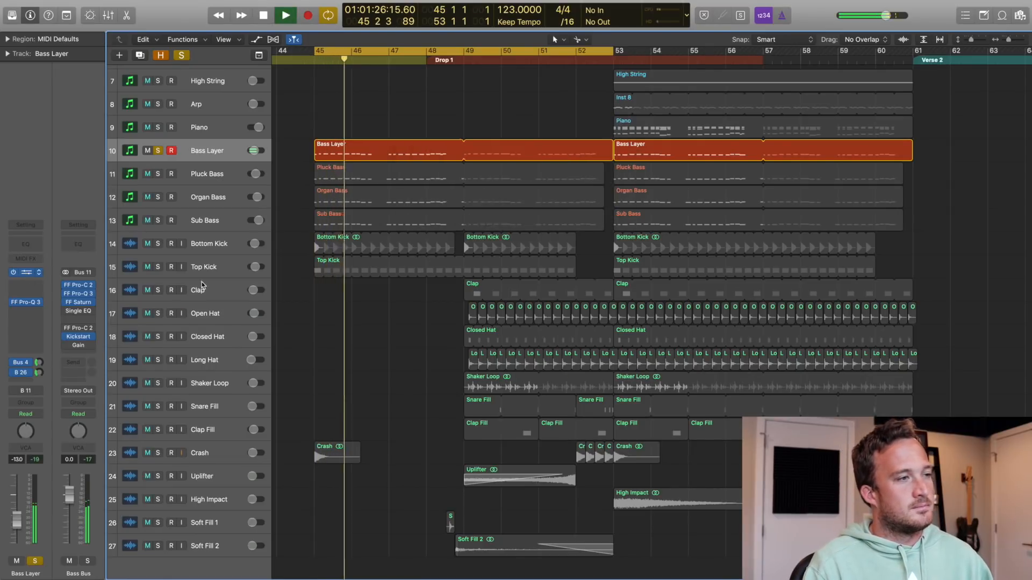
{"action": "key", "text": "v"}
{"action": "left_click", "coordinate": [287, 182]}
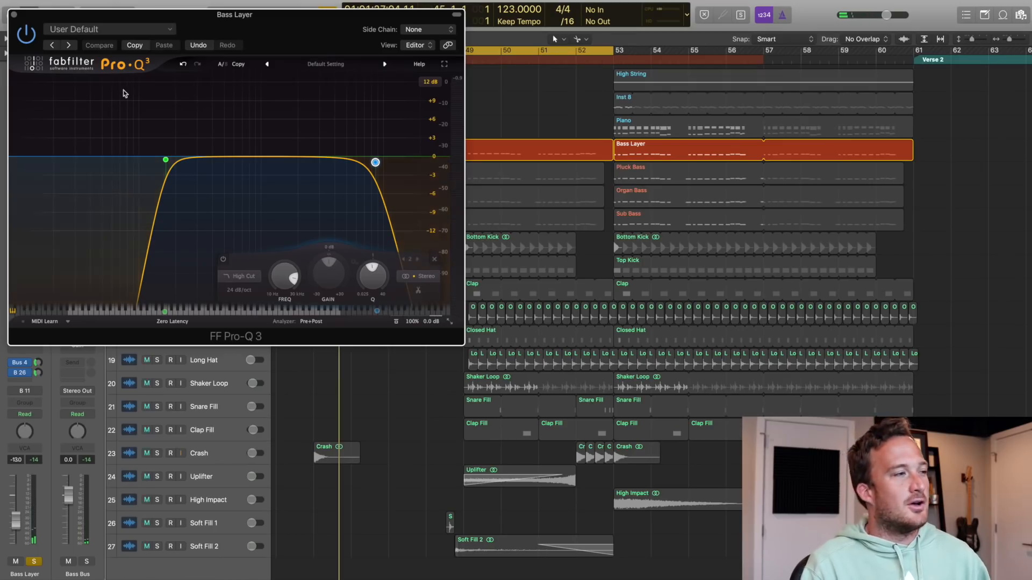
{"action": "mouse_move", "coordinate": [163, 166]}
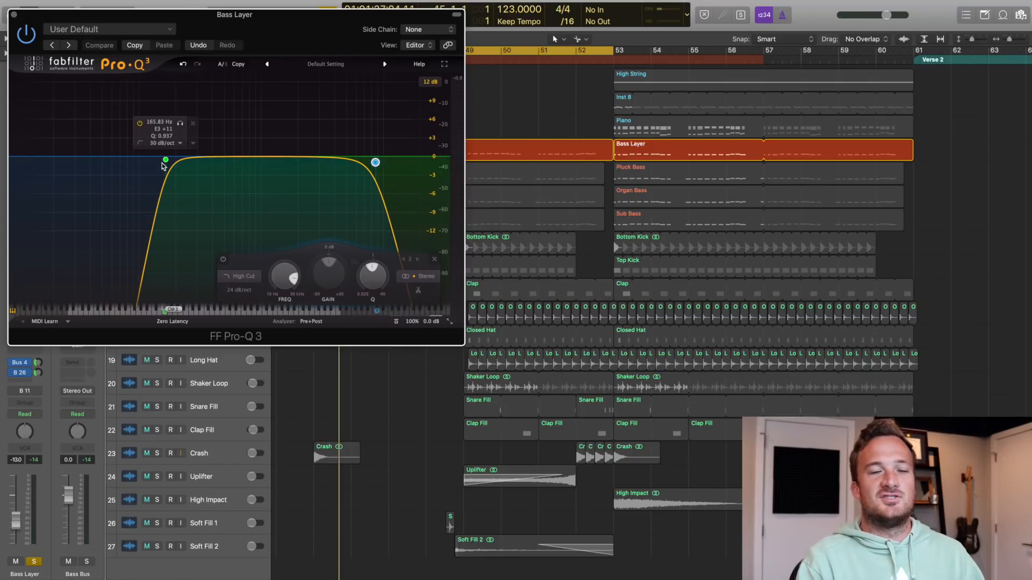
{"action": "left_click", "coordinate": [14, 14]}
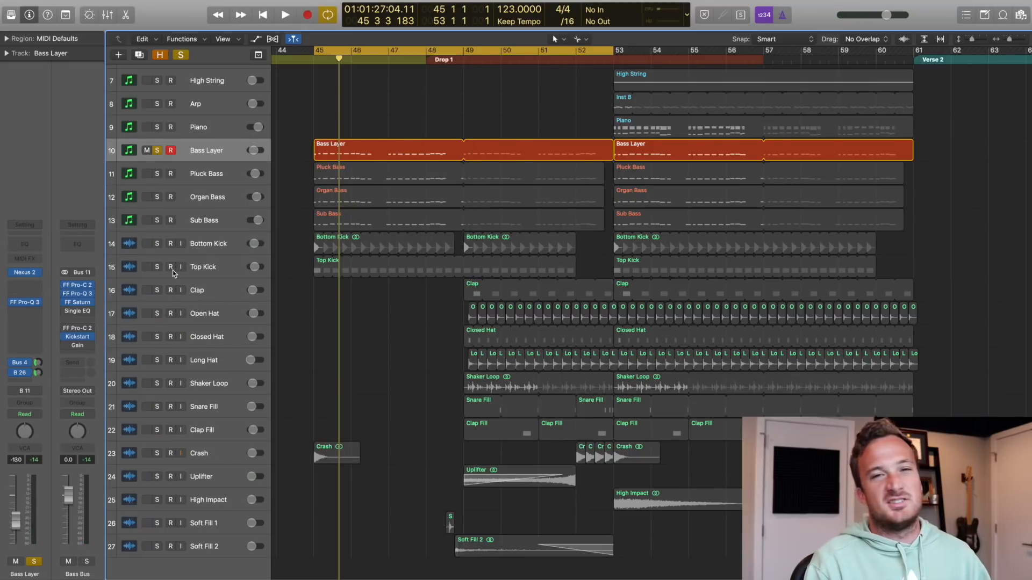
- Solo all four bass tracks together and select the Organ Bass track
{"action": "left_click", "coordinate": [157, 197]}
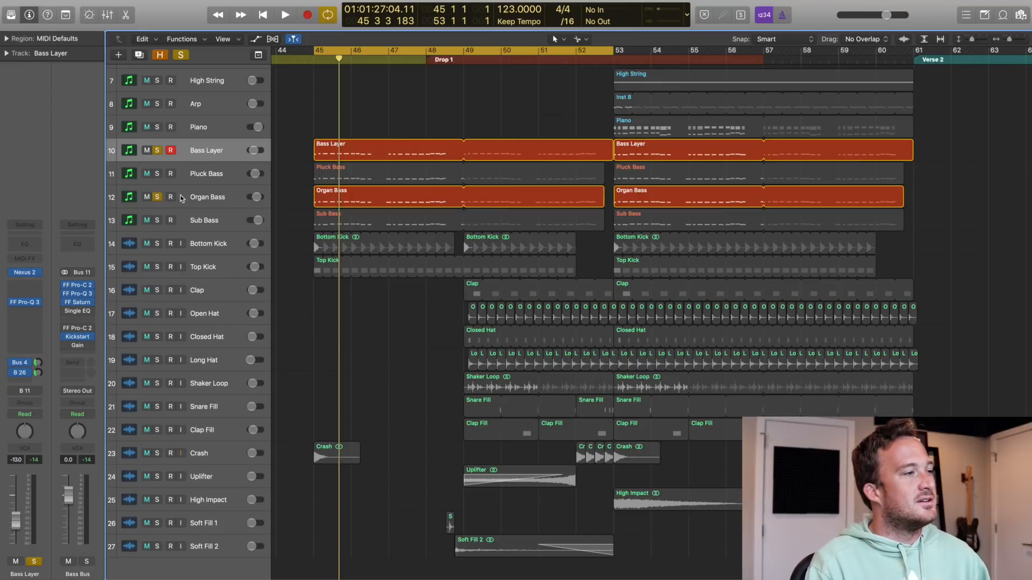
{"action": "left_click", "coordinate": [185, 197]}
{"action": "left_click", "coordinate": [78, 303]}
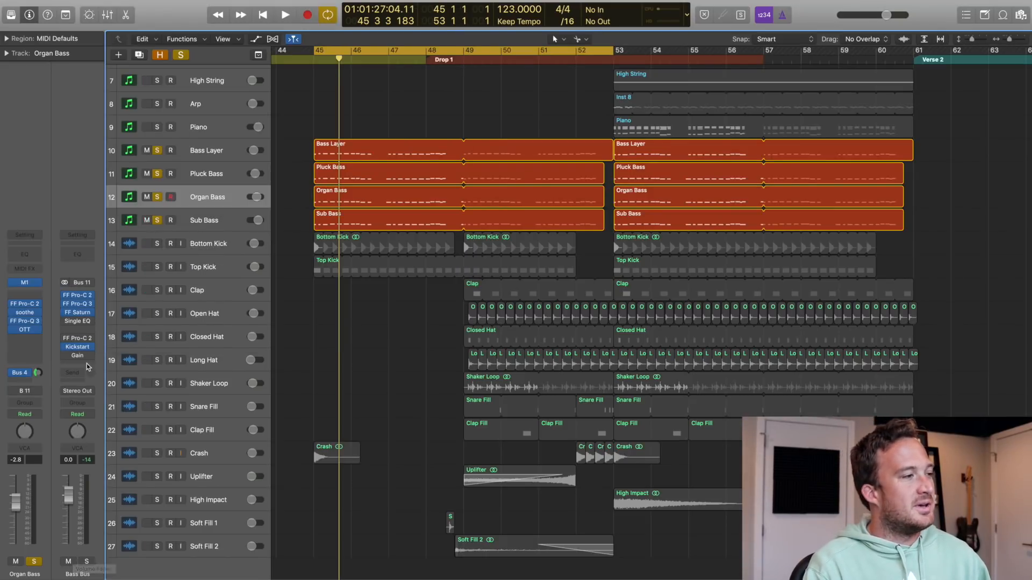
- Examine the Punchy Bass Guitar Dax compression in the Bass Bus's Pro-C 2 during playback
{"action": "left_click_drag", "start_coordinate": [536, 129], "coordinate": [331, 85]}
{"action": "key", "text": "space"}
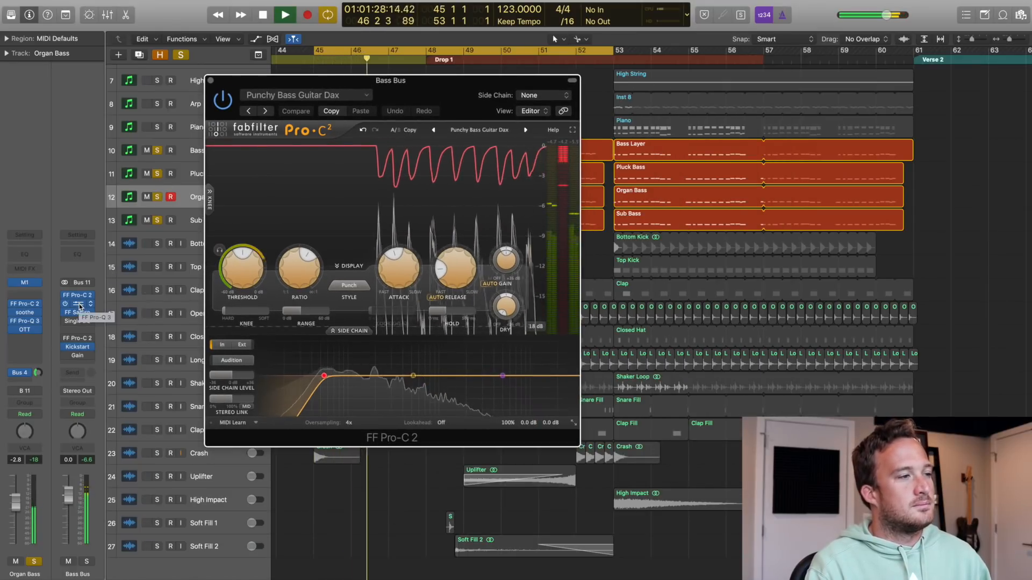
{"action": "key", "text": "space"}
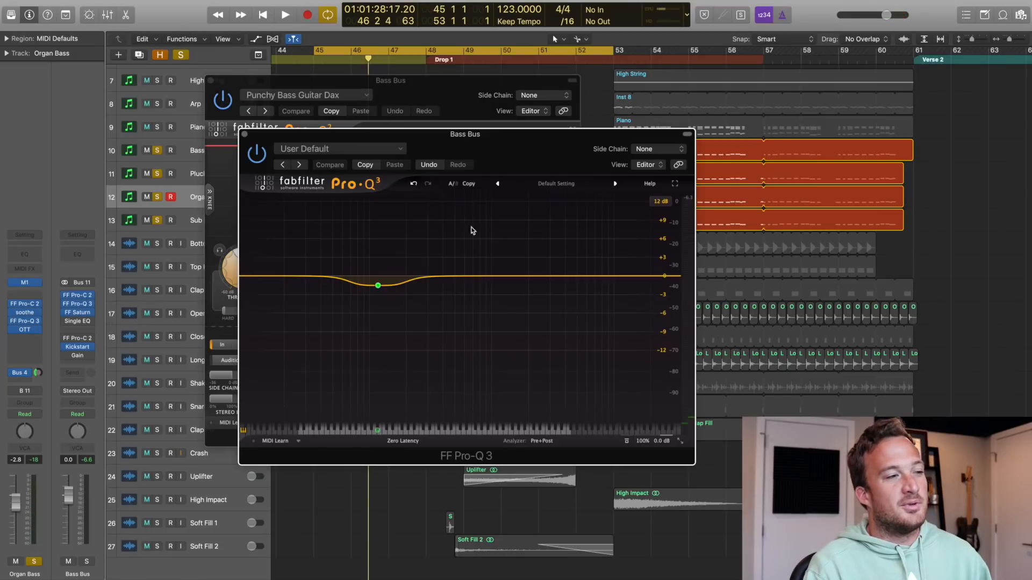
- Examine Pro-Q 3 and Saturn on the Bass Bus, listen to the combined basses, and close all plug-in windows
{"action": "mouse_move", "coordinate": [362, 283]}
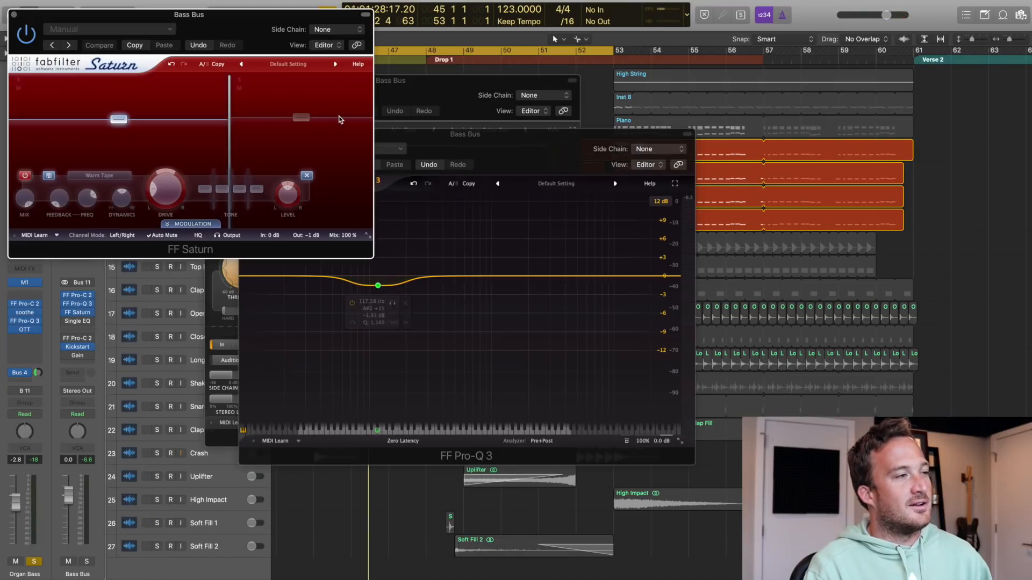
{"action": "left_click_drag", "start_coordinate": [261, 26], "coordinate": [522, 157]}
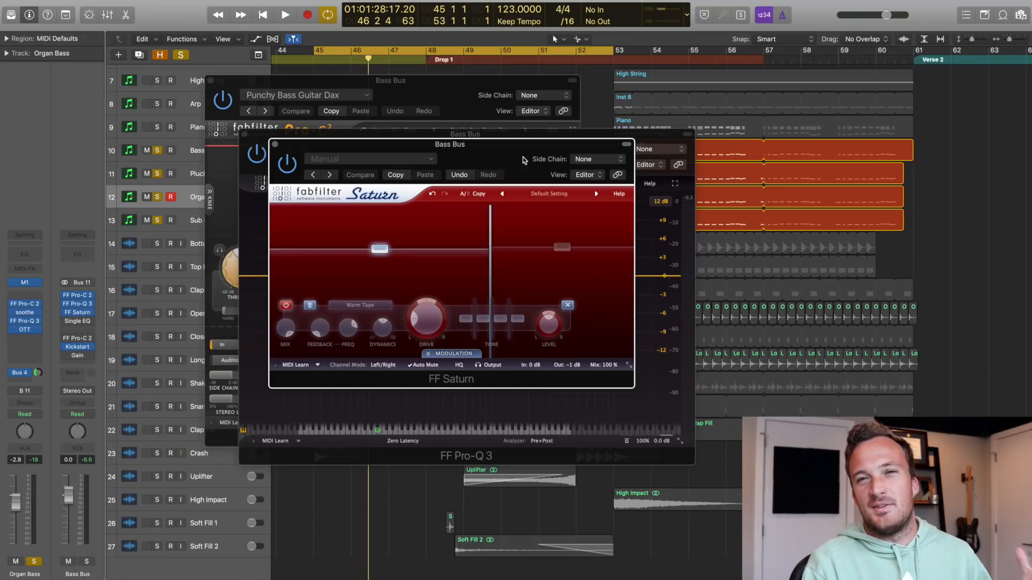
{"action": "key", "text": "space"}
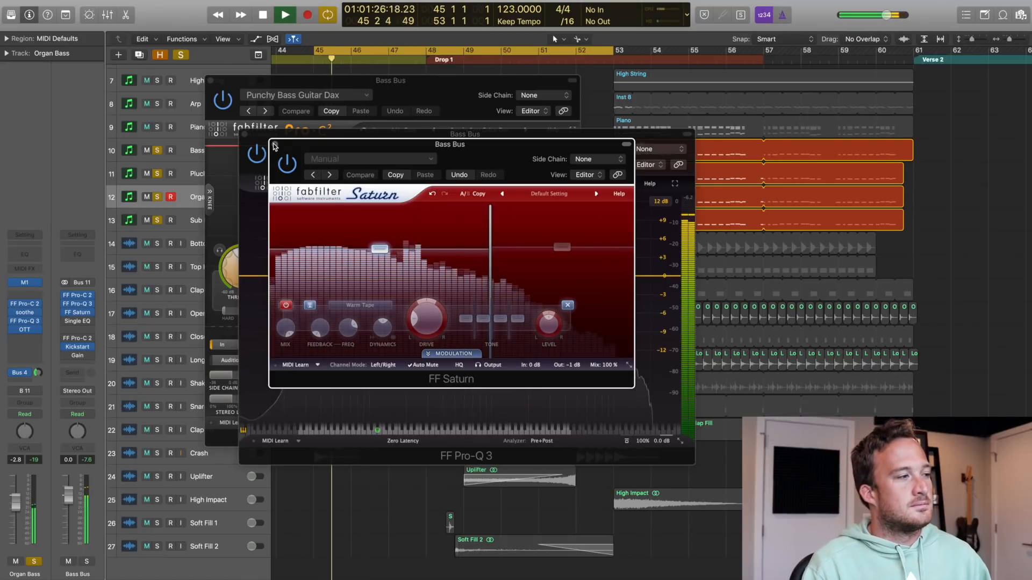
{"action": "left_click", "coordinate": [274, 145], "text": "alt"}
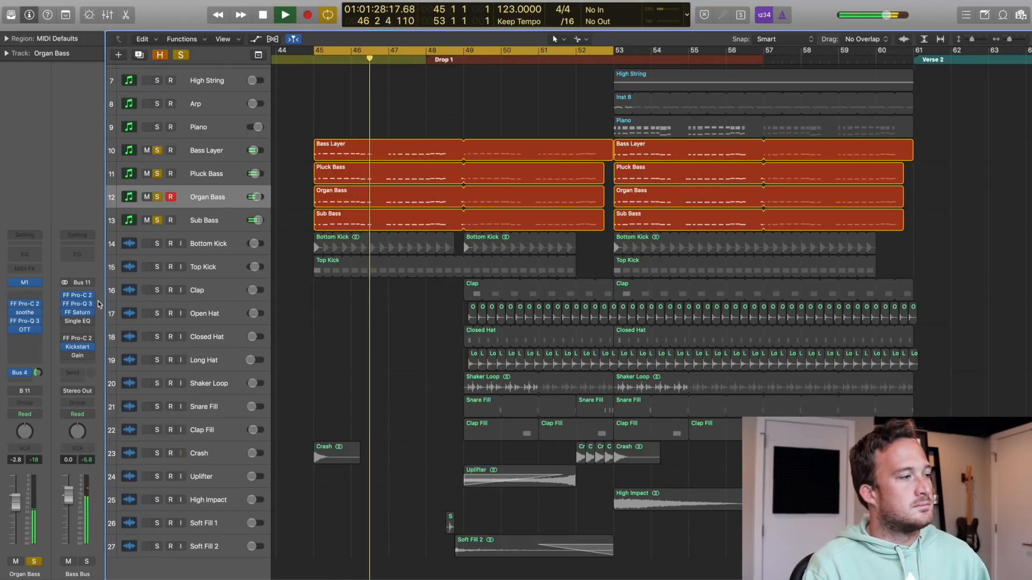
- Compare the combined basses during playback with the Bass Bus's Pro-C 2, Pro-Q 3 and Saturn bypassed and re-enabled
{"action": "left_click", "coordinate": [65, 295]}
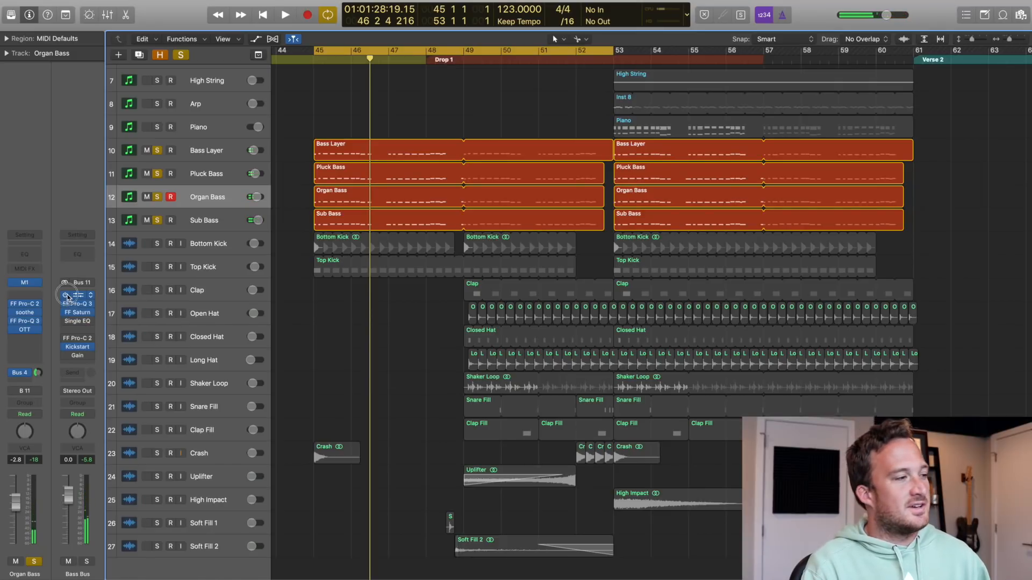
{"action": "key", "text": "space"}
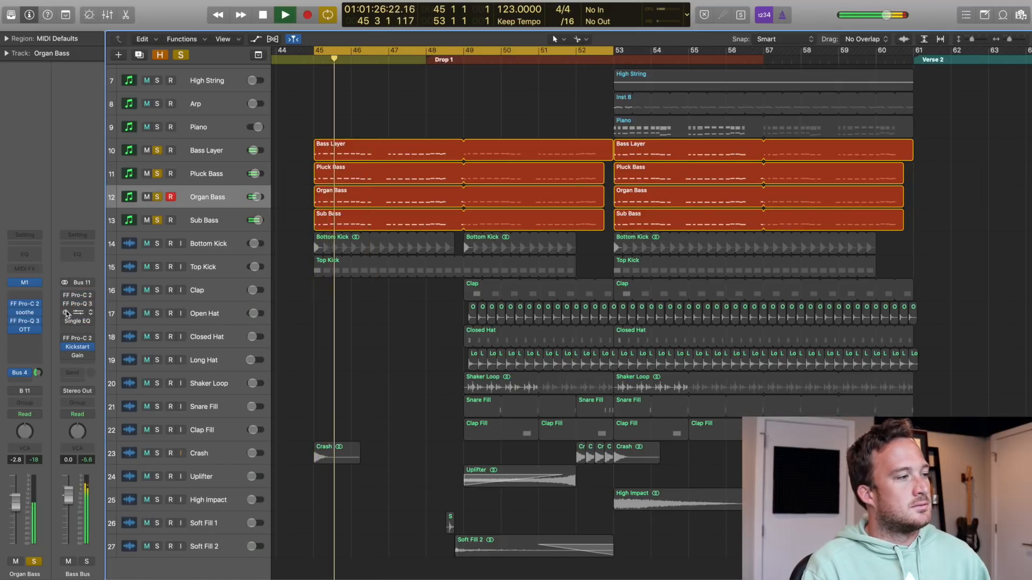
{"action": "key", "text": "space"}
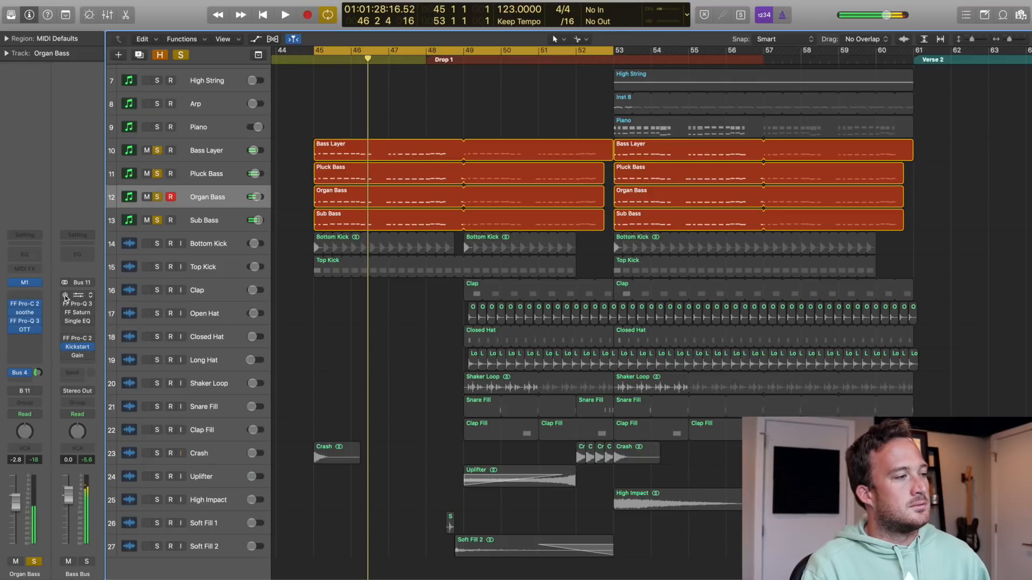
{"action": "left_click", "coordinate": [65, 295]}
{"action": "key", "text": "space"}
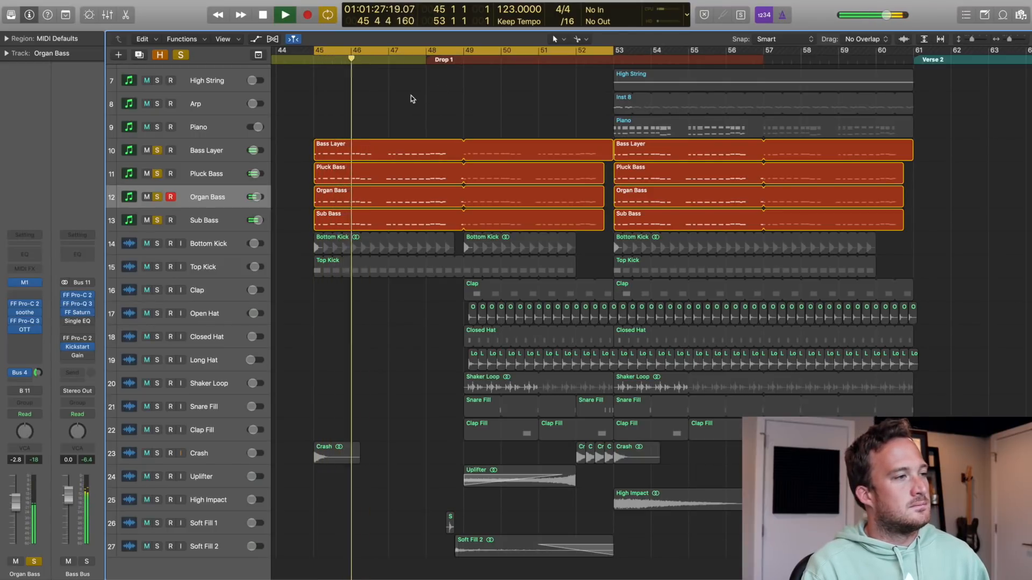
{"action": "key", "text": "space"}
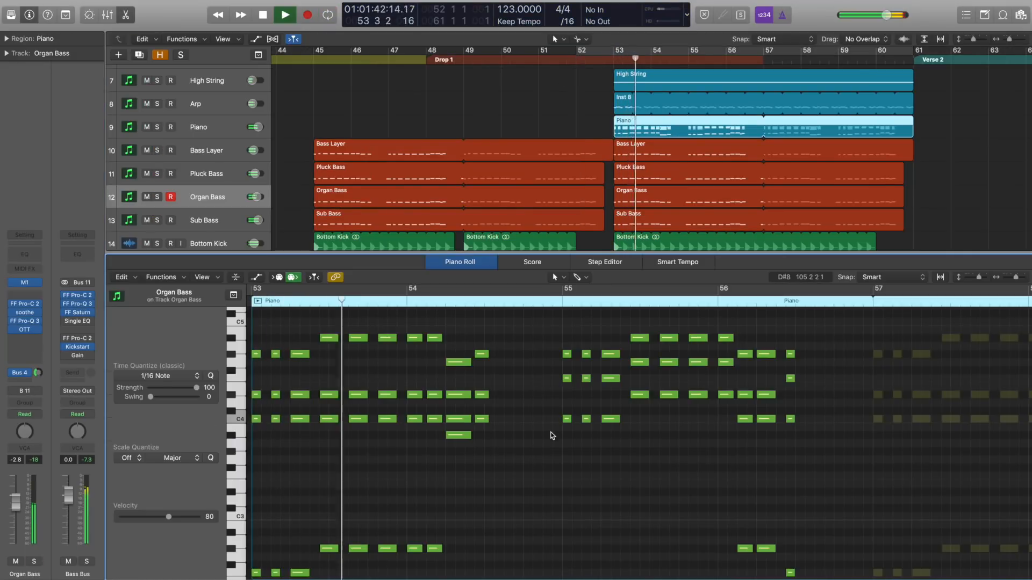
- Examine the Piano region's notes in the Piano Roll during playback, close the editor, and stop playback in the arrangement
{"action": "left_click_drag", "start_coordinate": [979, 277], "coordinate": [977, 277]}
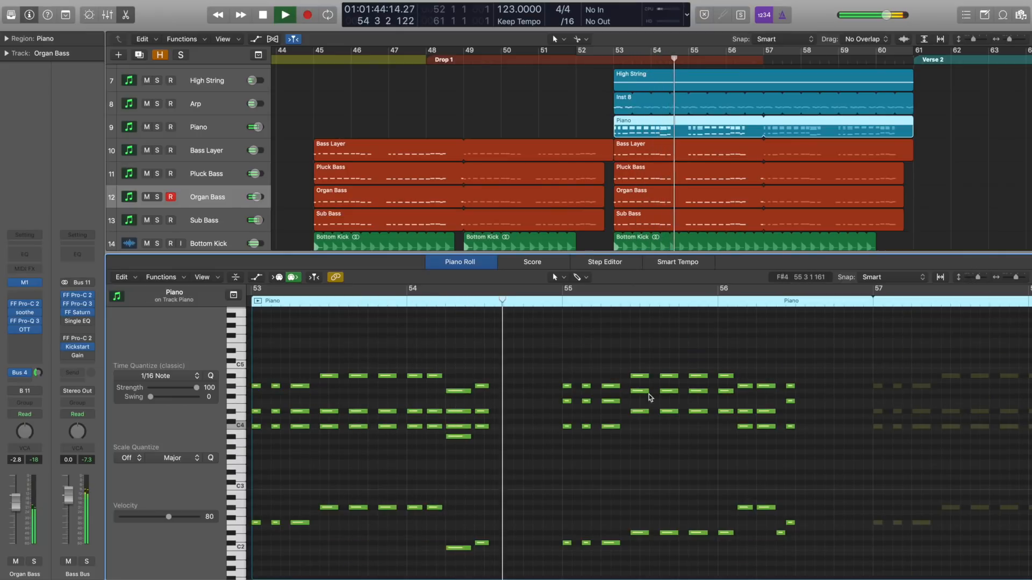
{"action": "scroll", "coordinate": [649, 352], "scroll_direction": "left", "scroll_amount": 2}
{"action": "scroll", "coordinate": [648, 352], "scroll_direction": "left", "scroll_amount": 3}
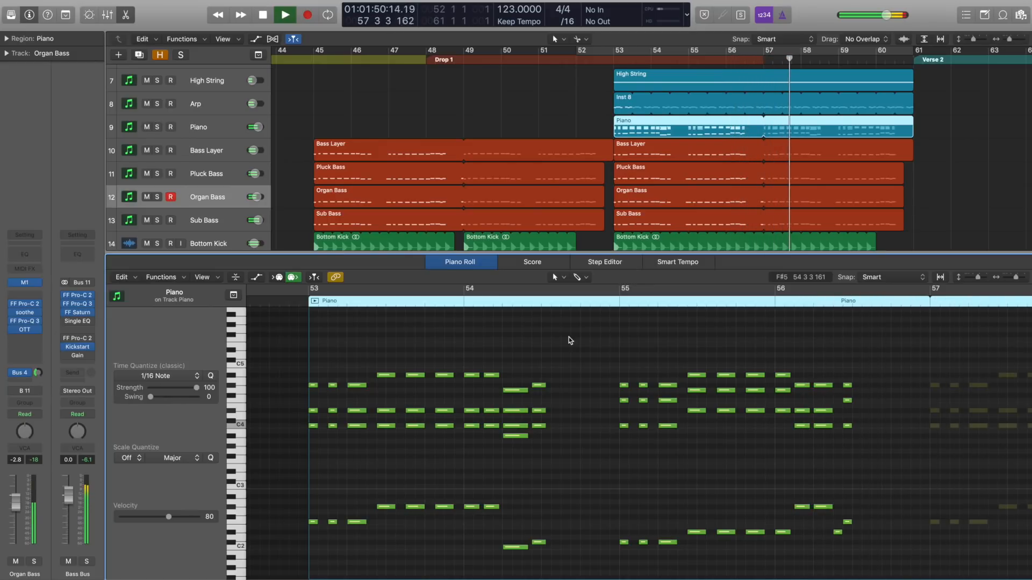
{"action": "key", "text": "p"}
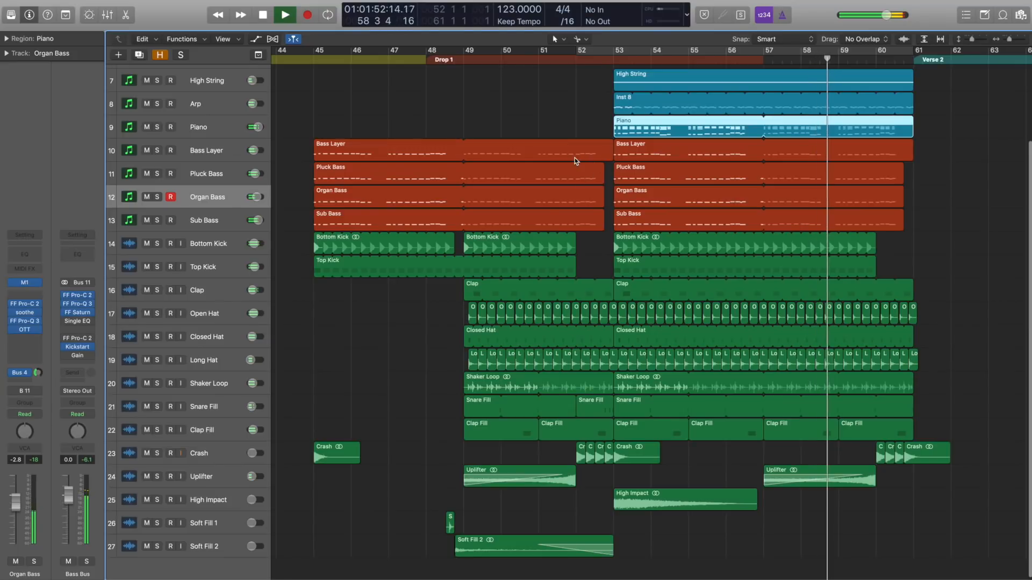
{"action": "scroll", "coordinate": [576, 161], "scroll_direction": "right", "scroll_amount": 5}
{"action": "scroll", "coordinate": [576, 160], "scroll_direction": "up", "scroll_amount": 1}
{"action": "scroll", "coordinate": [575, 157], "scroll_direction": "up", "scroll_amount": 1}
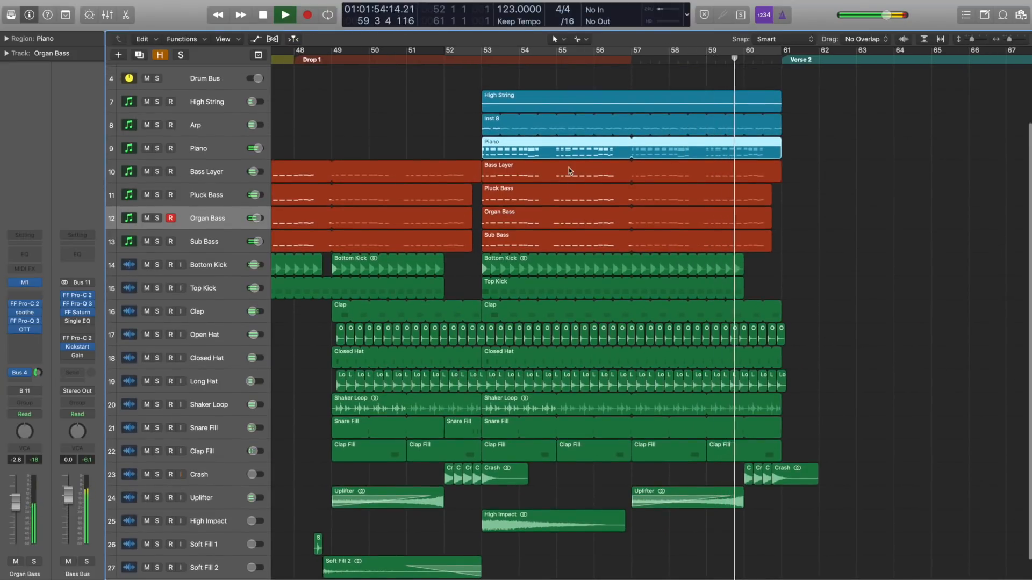
{"action": "key", "text": "space"}
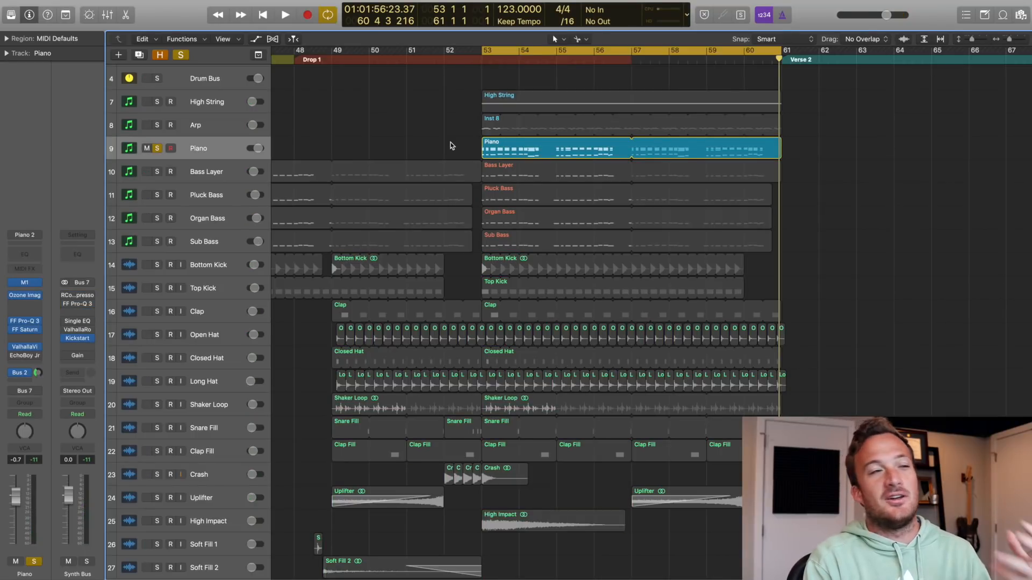
- Listen to the soloed Piano track, examine its M1HouseSplit combi in the Korg M1, and close the instrument window
{"action": "key", "text": "space"}
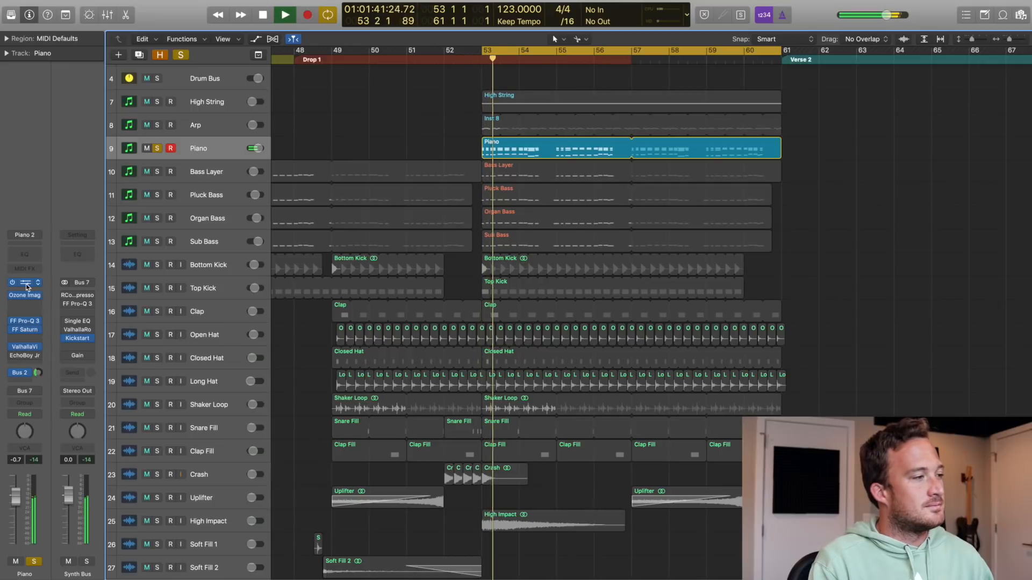
{"action": "left_click", "coordinate": [26, 282]}
{"action": "left_click_drag", "start_coordinate": [497, 132], "coordinate": [382, 140]}
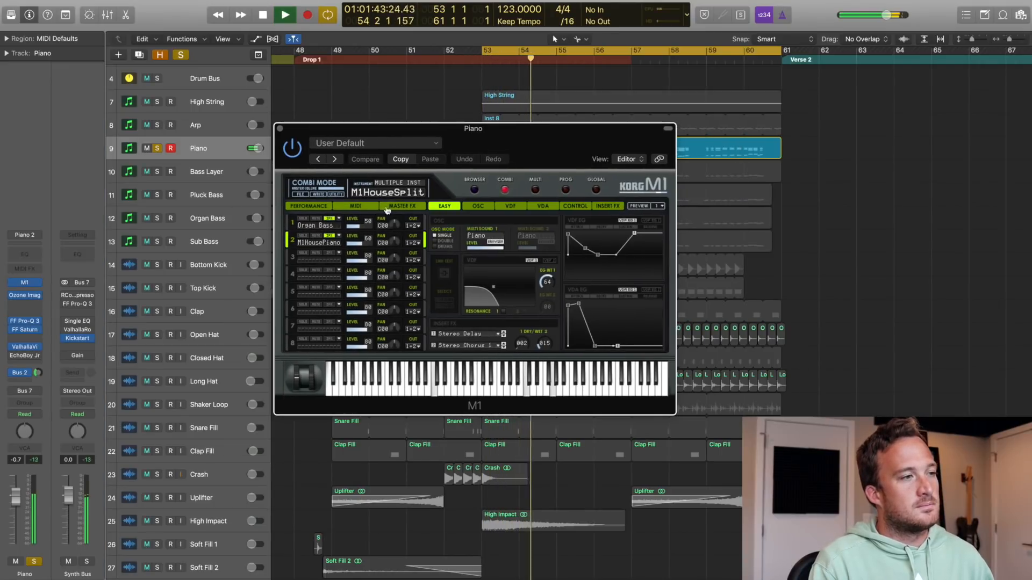
{"action": "key", "text": "space"}
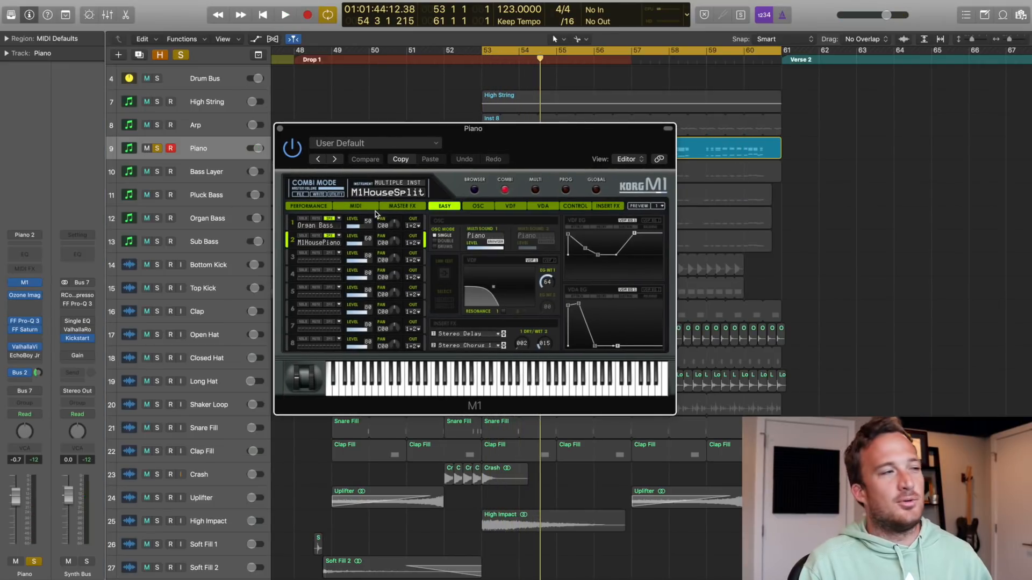
{"action": "left_click", "coordinate": [280, 129]}
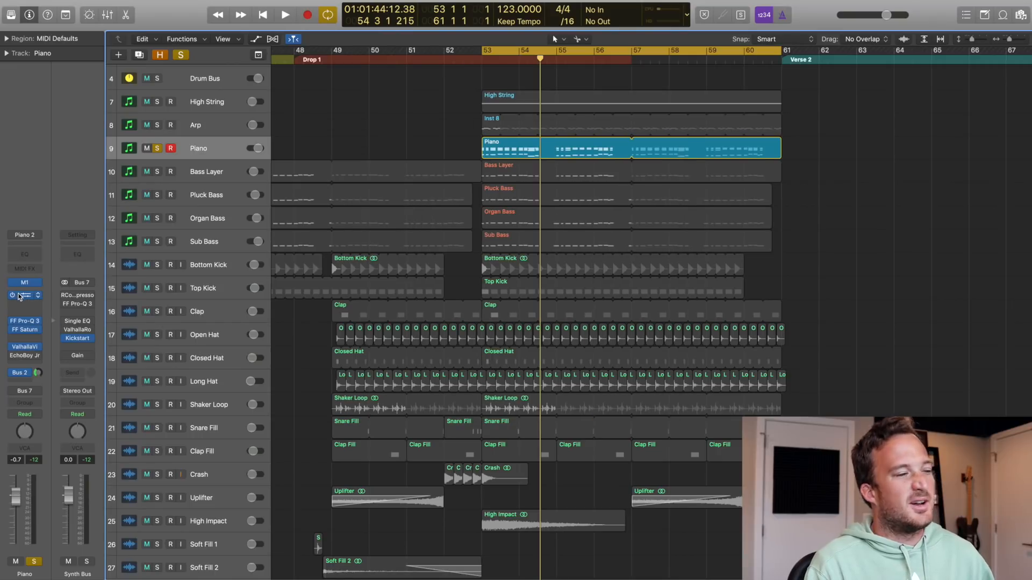
- Examine the Piano track's Ozone Imager width settings and its Pro-Q 3 EQ curve
{"action": "left_click", "coordinate": [25, 295]}
{"action": "left_click_drag", "start_coordinate": [60, 44], "coordinate": [429, 183]}
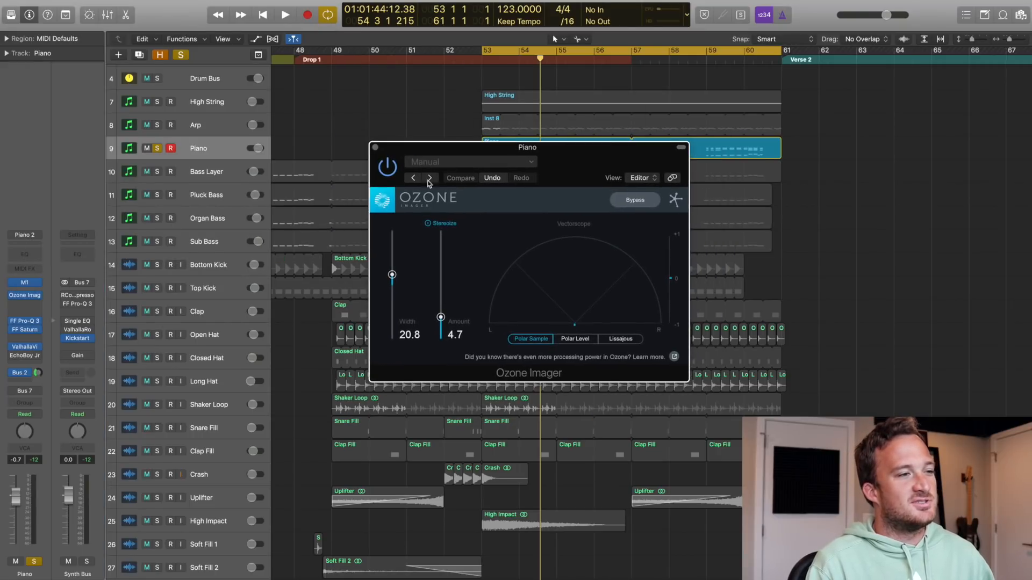
{"action": "left_click", "coordinate": [25, 321]}
{"action": "left_click_drag", "start_coordinate": [262, 14], "coordinate": [541, 135]}
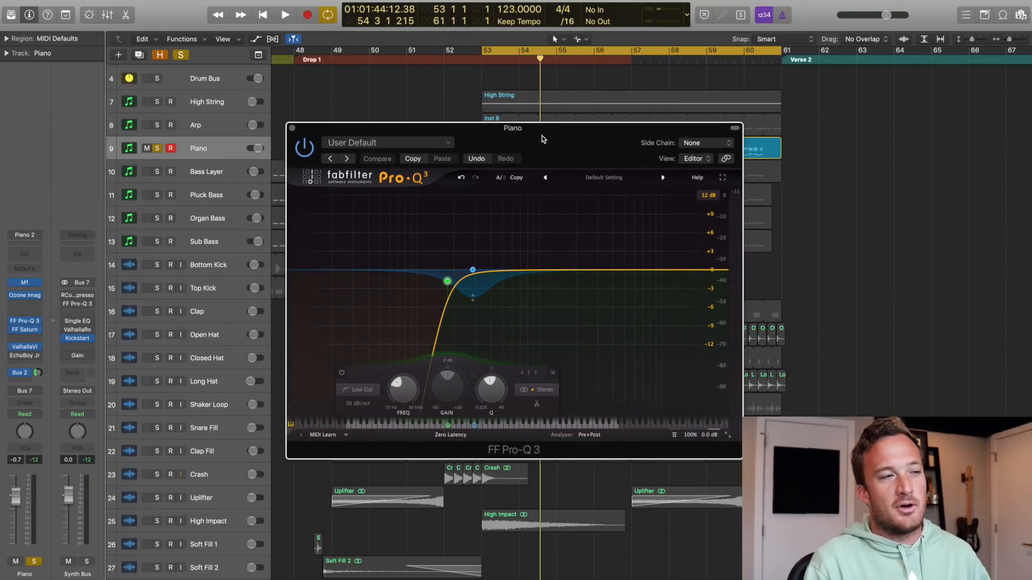
- Play back the soloed Piano and examine its Saturn saturation and ValhallaVintageVerb reverb settings
{"action": "key", "text": "space"}
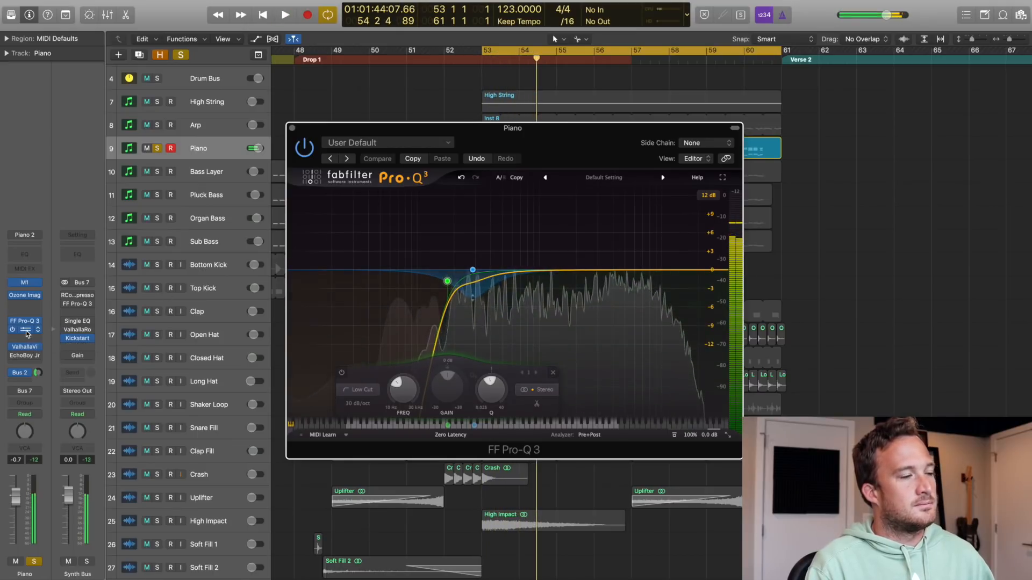
{"action": "left_click", "coordinate": [27, 334]}
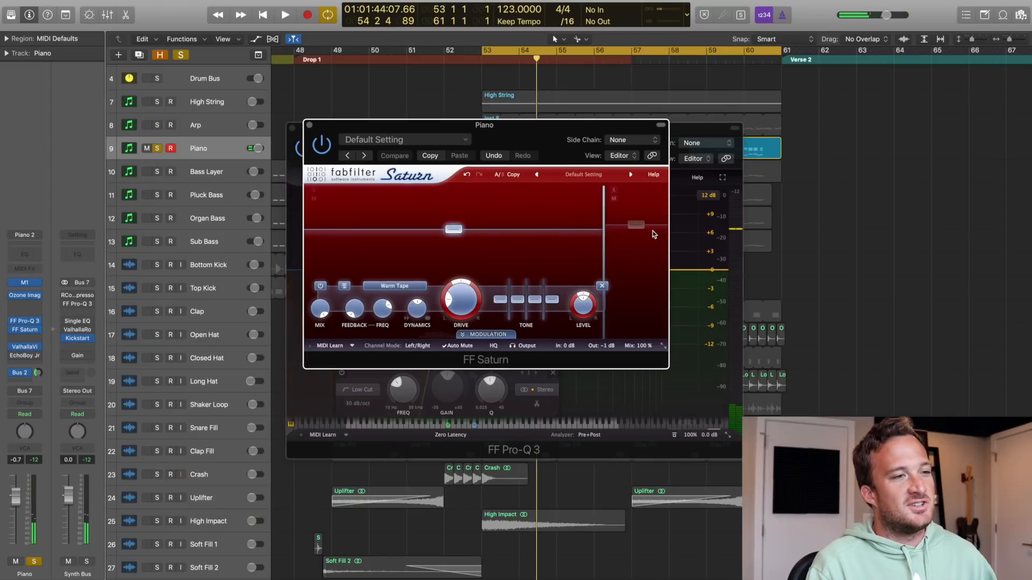
{"action": "left_click", "coordinate": [25, 348]}
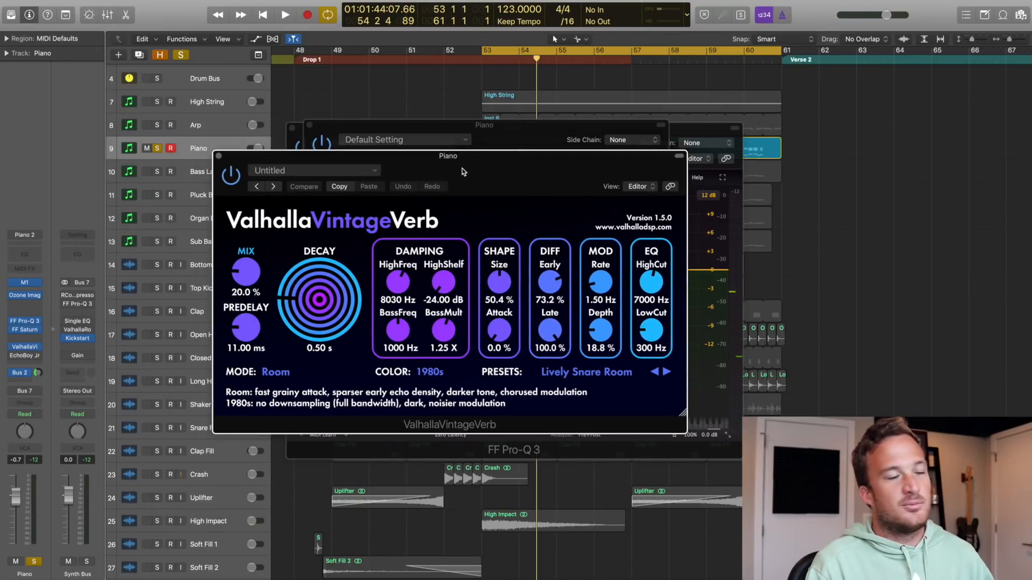
- Examine ValhallaRoom on the Synth Verb bus while listening to the Piano, close the plug-in windows, and stop playback
{"action": "left_click", "coordinate": [29, 373]}
{"action": "left_click", "coordinate": [75, 304]}
{"action": "key", "text": "space"}
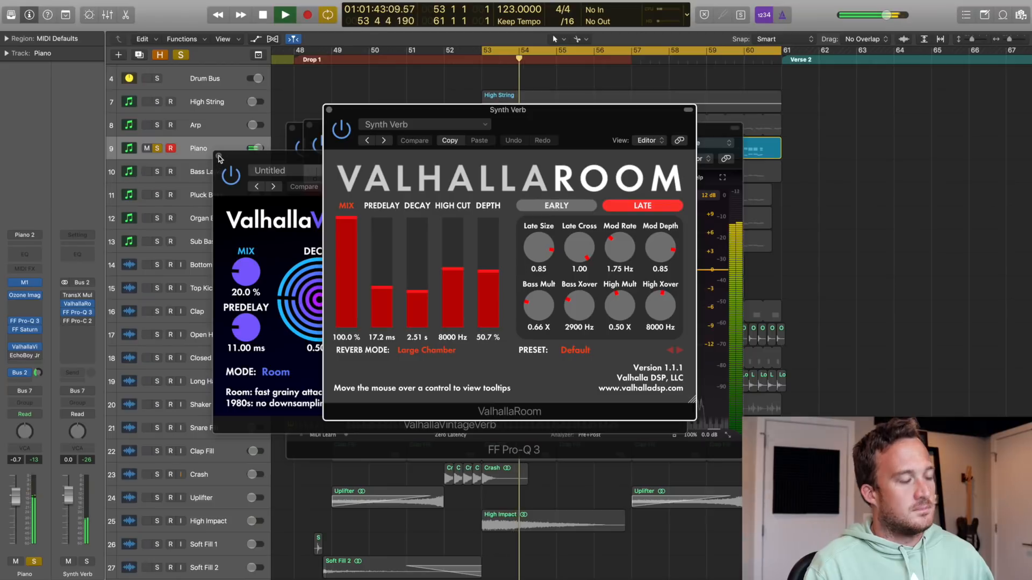
{"action": "left_click", "coordinate": [219, 157]}
{"action": "left_click", "coordinate": [219, 158]}
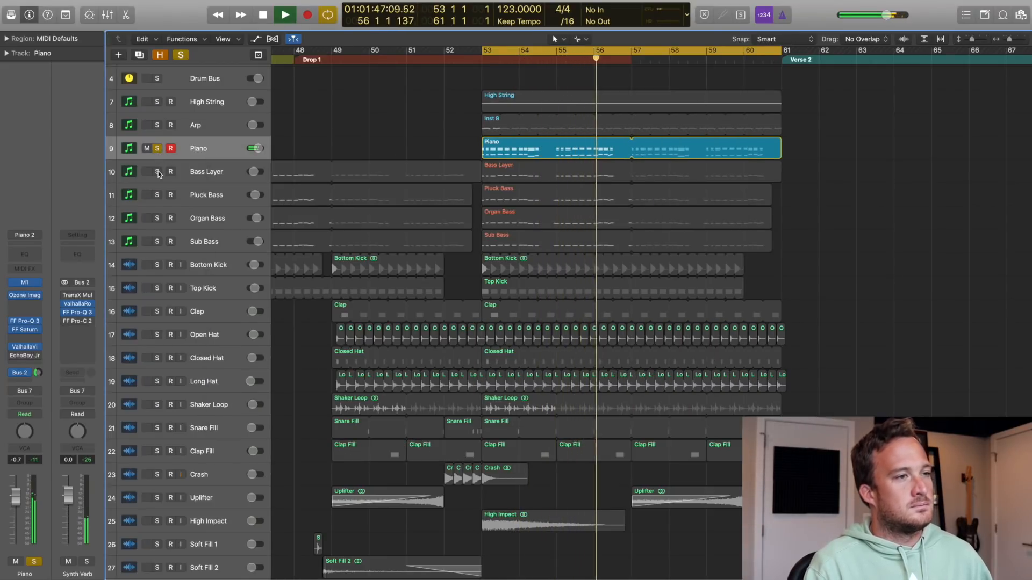
{"action": "key", "text": "space"}
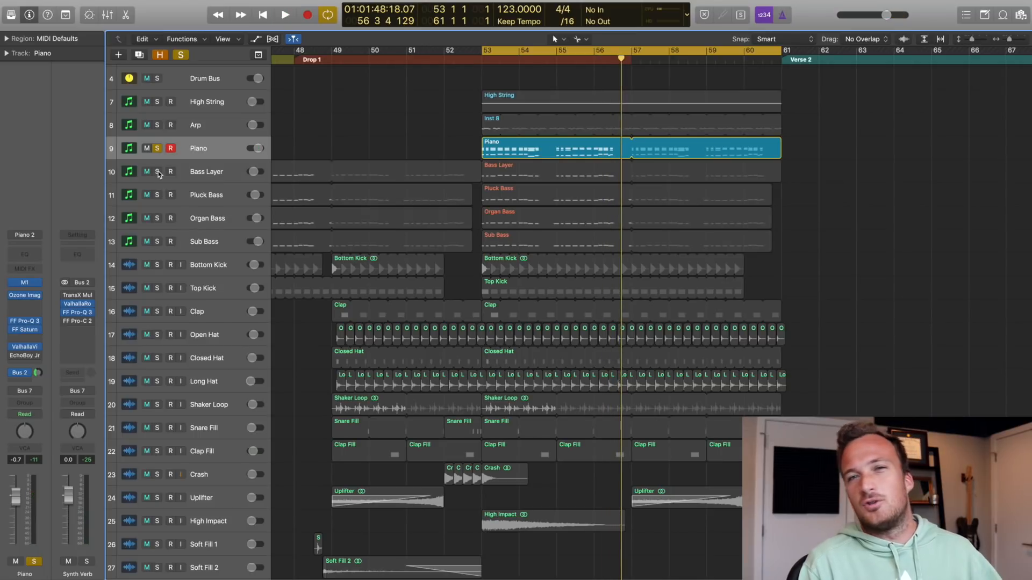
- Solo the four bass tracks together with the Piano and listen to how they combine
{"action": "left_click_drag", "start_coordinate": [158, 171], "coordinate": [158, 242]}
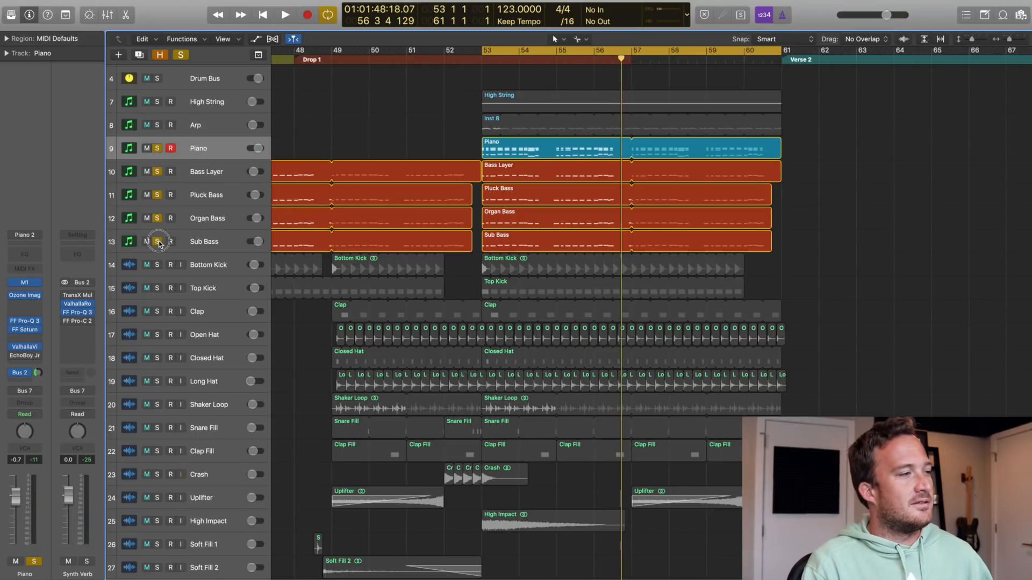
{"action": "key", "text": "space"}
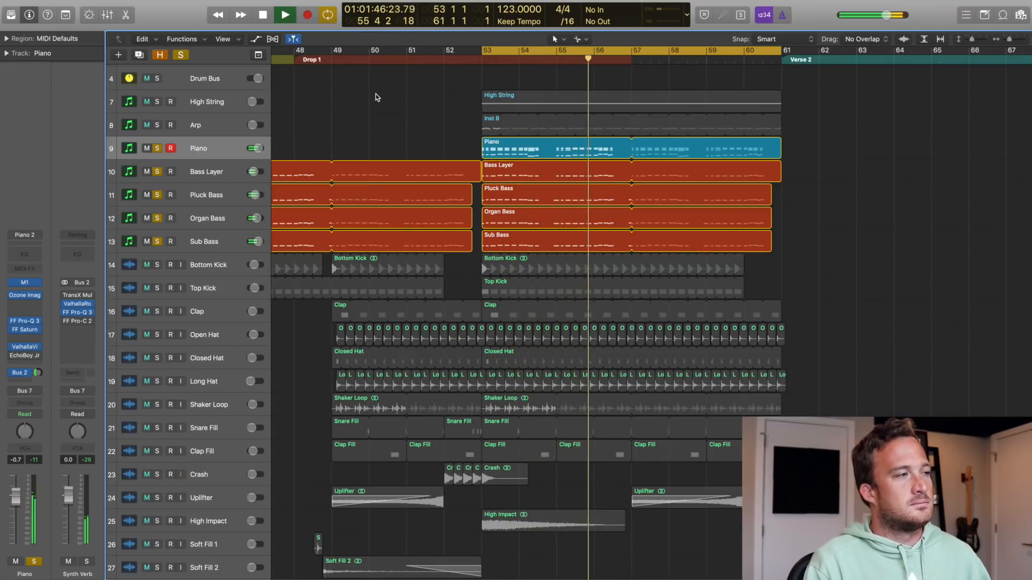
{"action": "key", "text": "space"}
- Clear all solos, solo the Arp and High String tracks, and select High String while they play
{"action": "left_click", "coordinate": [157, 148], "text": "alt"}
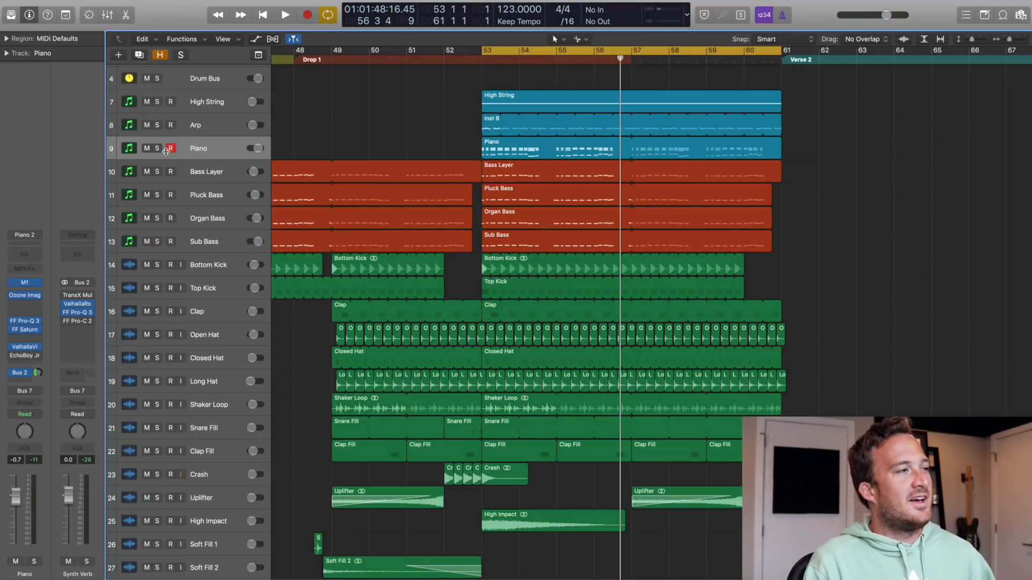
{"action": "left_click", "coordinate": [157, 126]}
{"action": "left_click", "coordinate": [157, 103]}
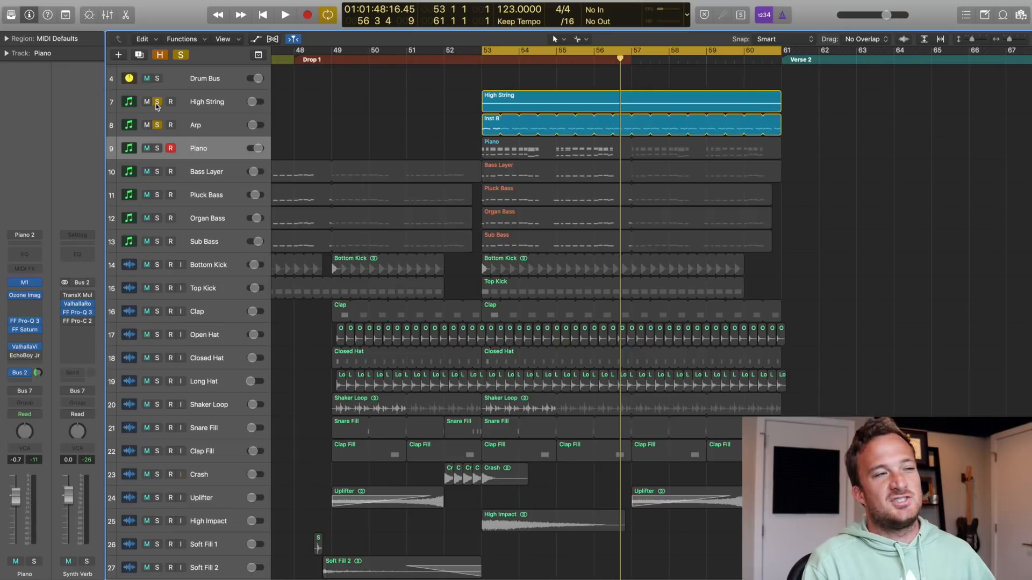
{"action": "key", "text": "space"}
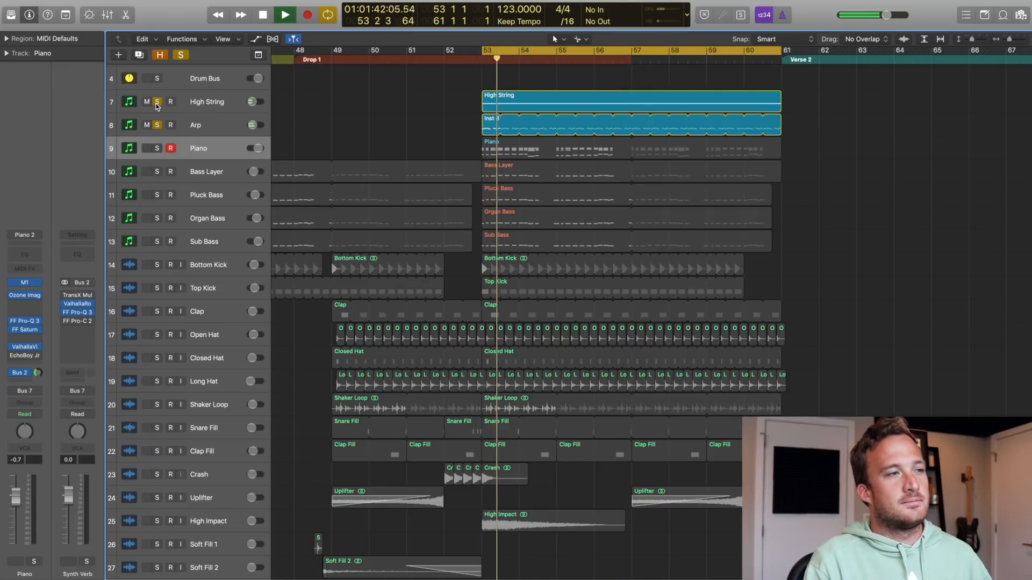
{"action": "left_click", "coordinate": [208, 104]}
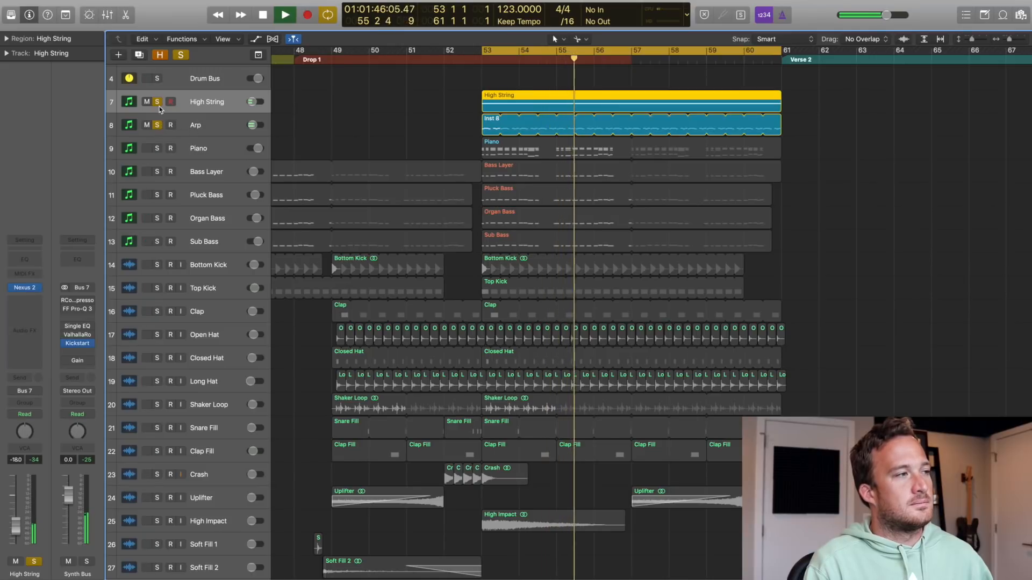
- Unsolo the High String and Arp tracks during playback and select the Arp track
{"action": "left_click", "coordinate": [157, 103]}
{"action": "left_click", "coordinate": [157, 125]}
{"action": "left_click", "coordinate": [207, 130]}
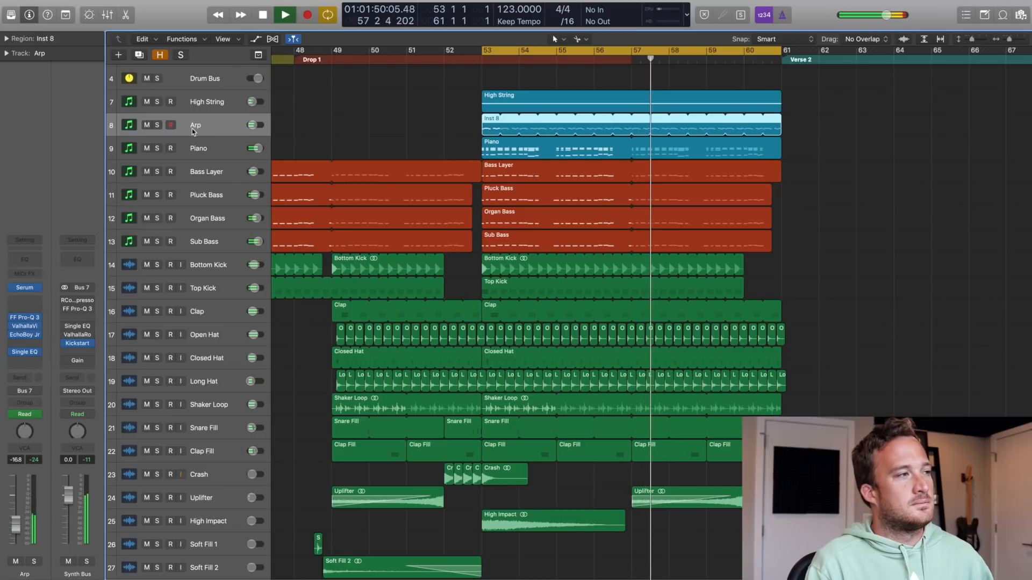
- Stop playback, solo the Arp track, and examine its frequency automation across the drop
{"action": "key", "text": "space"}
{"action": "left_click", "coordinate": [158, 125]}
{"action": "key", "text": "a"}
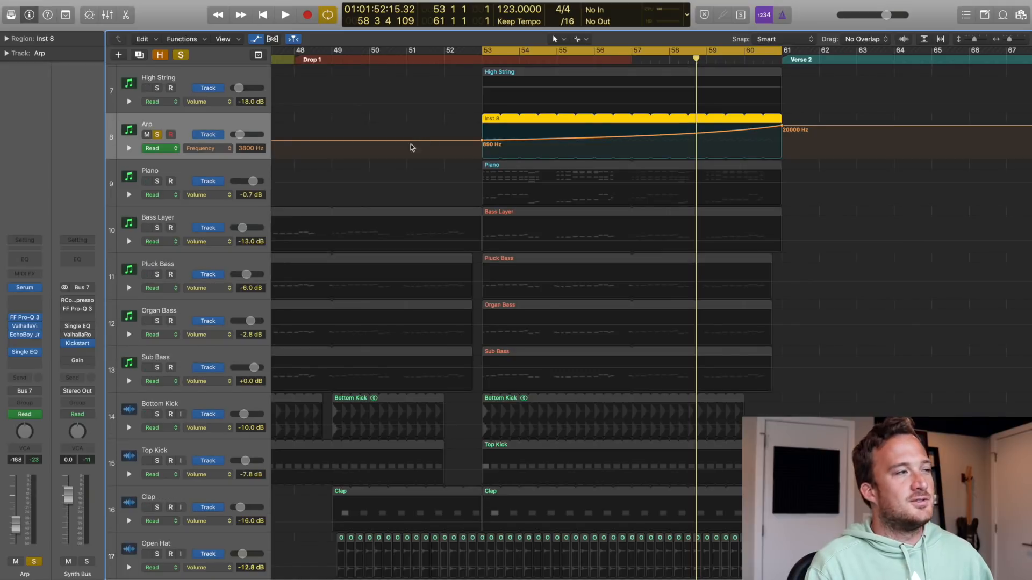
{"action": "key", "text": "a"}
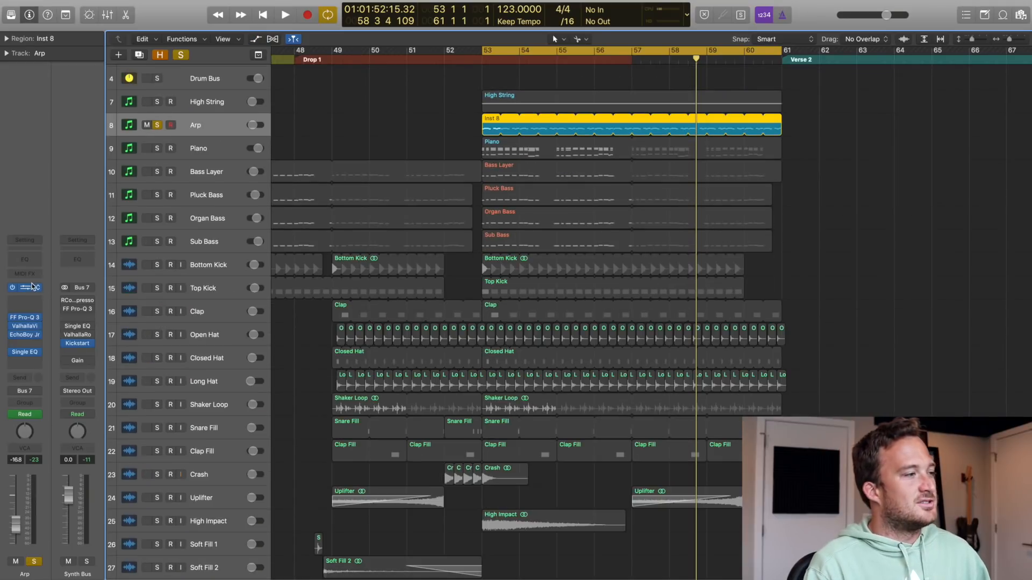
- Examine the Arp's oscillator settings and envelope-modulated FX filter cutoff in Serum, and close the instrument window
{"action": "left_click_drag", "start_coordinate": [474, 101], "coordinate": [261, 27]}
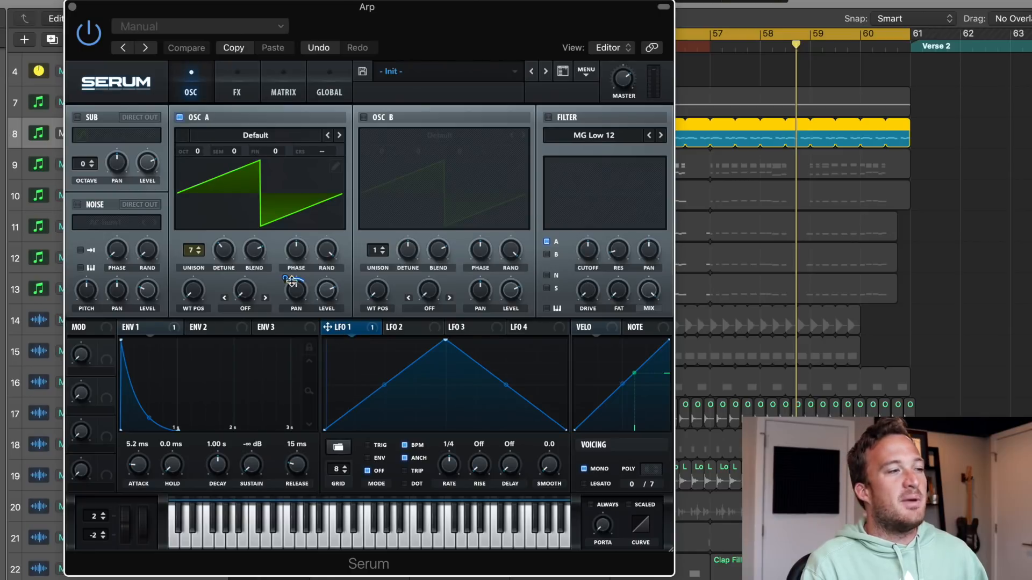
{"action": "mouse_move", "coordinate": [289, 280]}
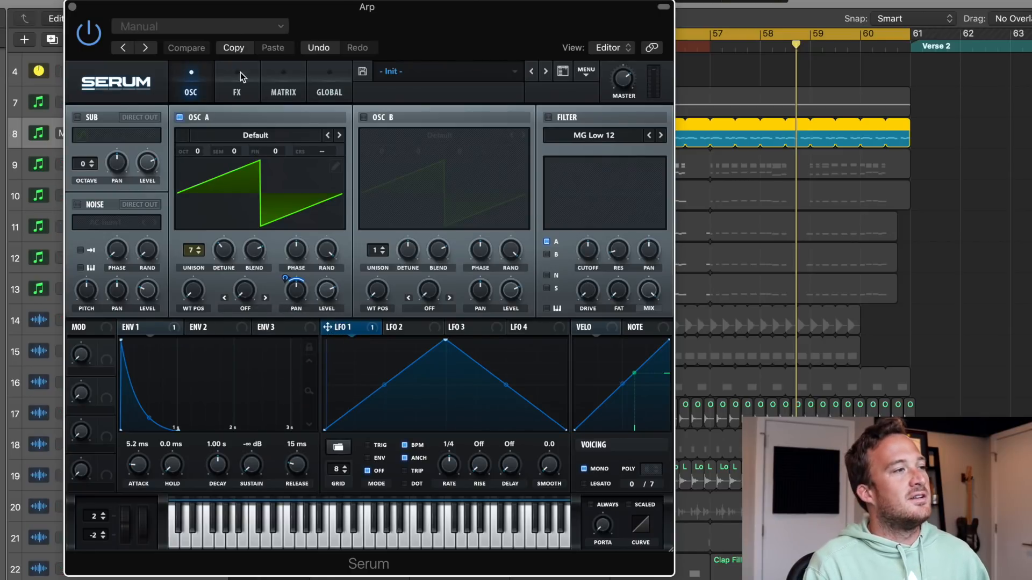
{"action": "left_click", "coordinate": [237, 97]}
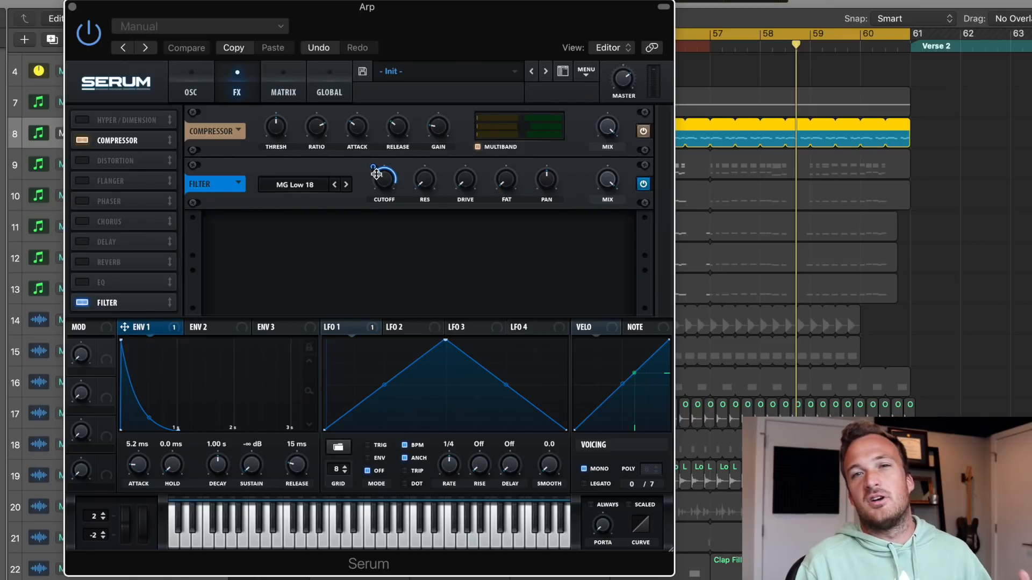
{"action": "mouse_move", "coordinate": [377, 174]}
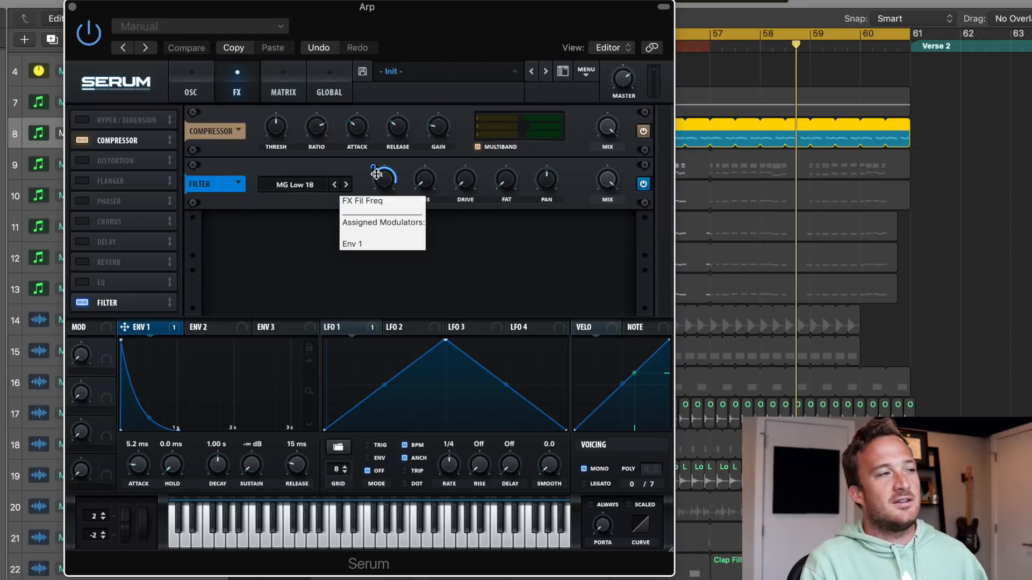
{"action": "left_click", "coordinate": [194, 92]}
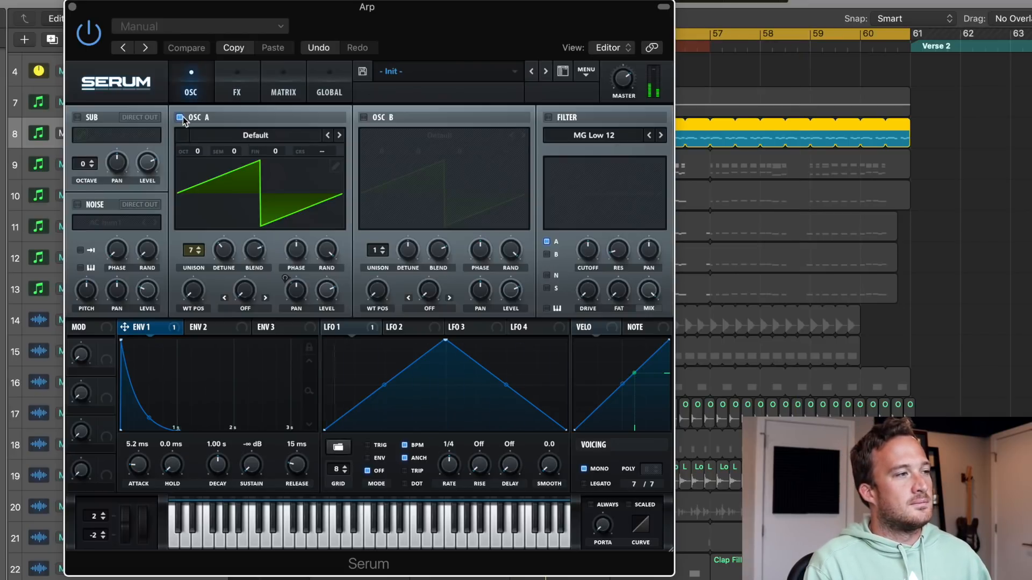
{"action": "left_click", "coordinate": [72, 8]}
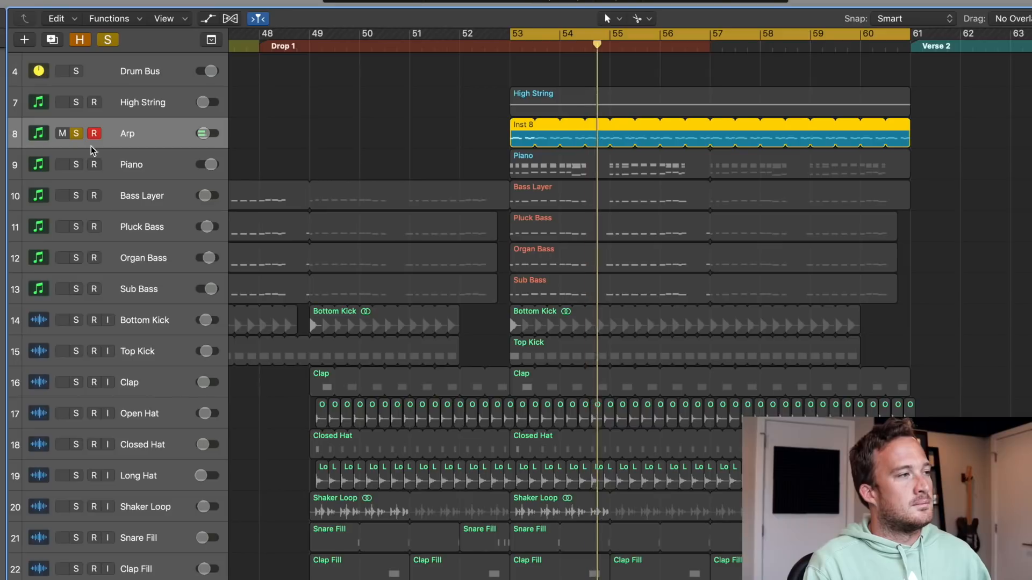